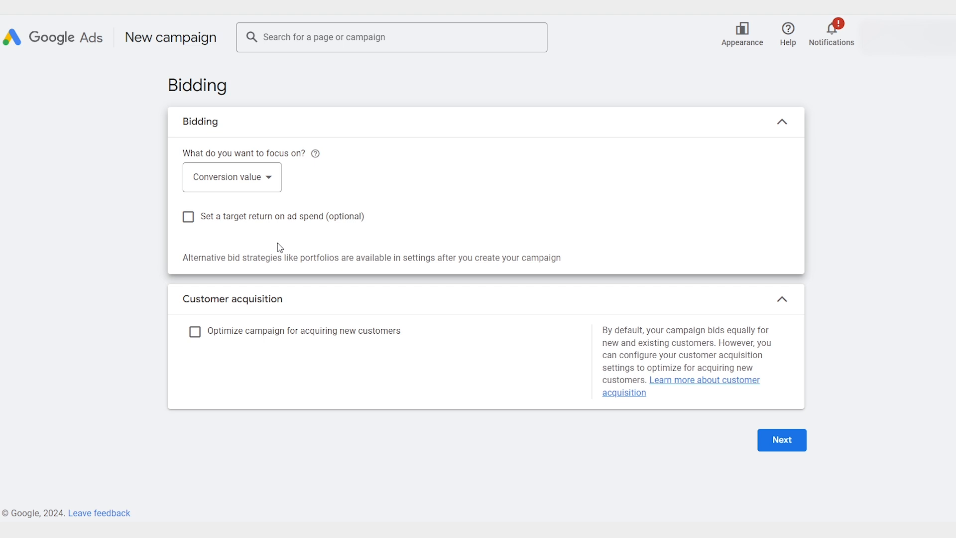
Step: Try out the target return on ad spend option and the Clicks bidding focus with a maximum cost per click bid limit
{"action": "left_click", "coordinate": [258, 221]}
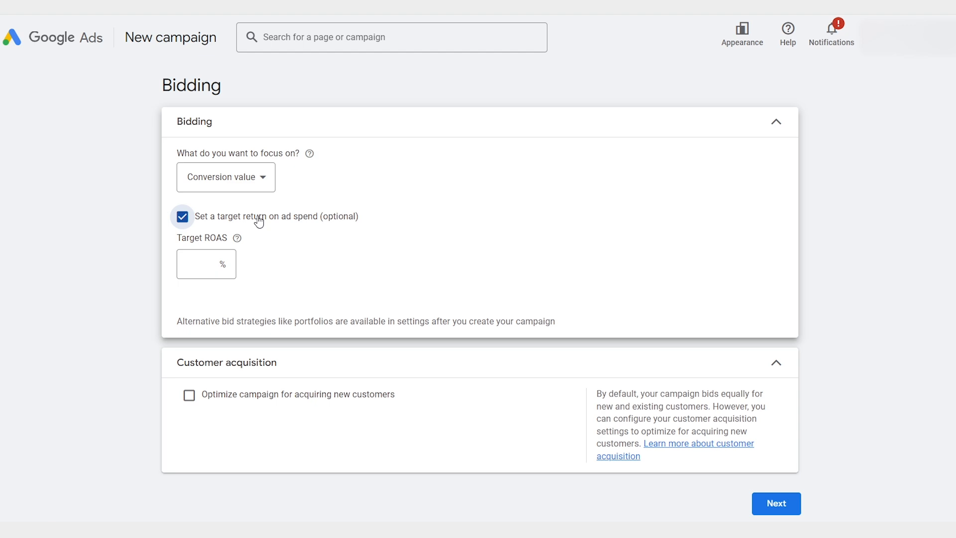
{"action": "left_click", "coordinate": [259, 221]}
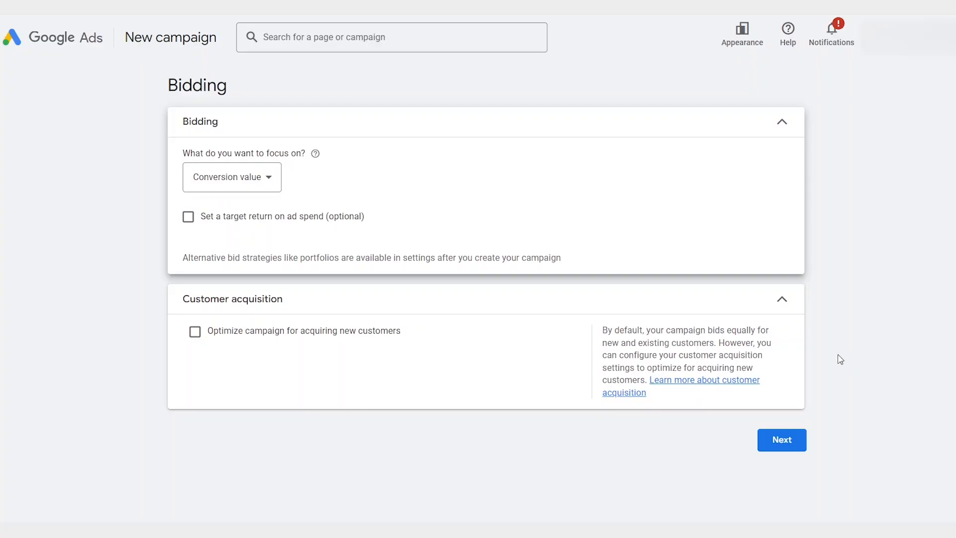
{"action": "left_click", "coordinate": [265, 178]}
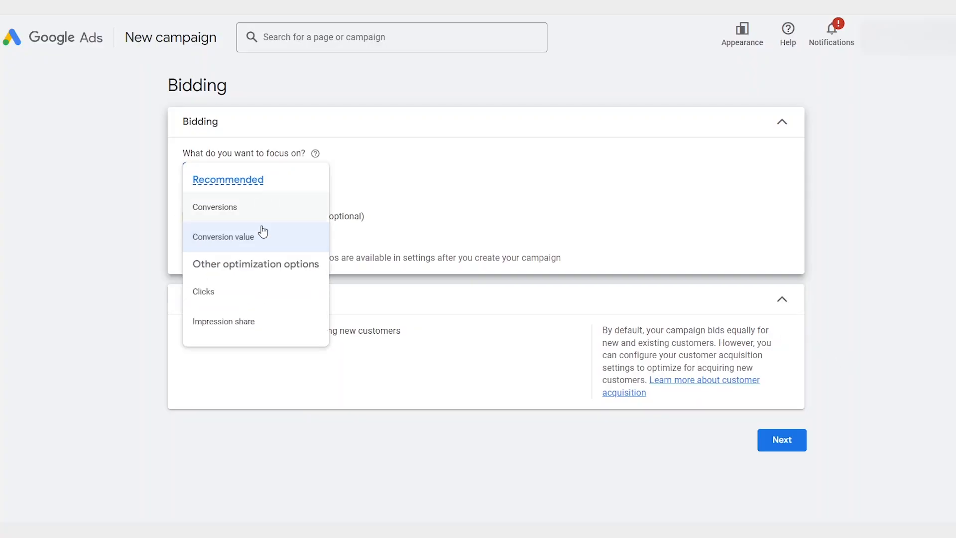
{"action": "left_click", "coordinate": [231, 292]}
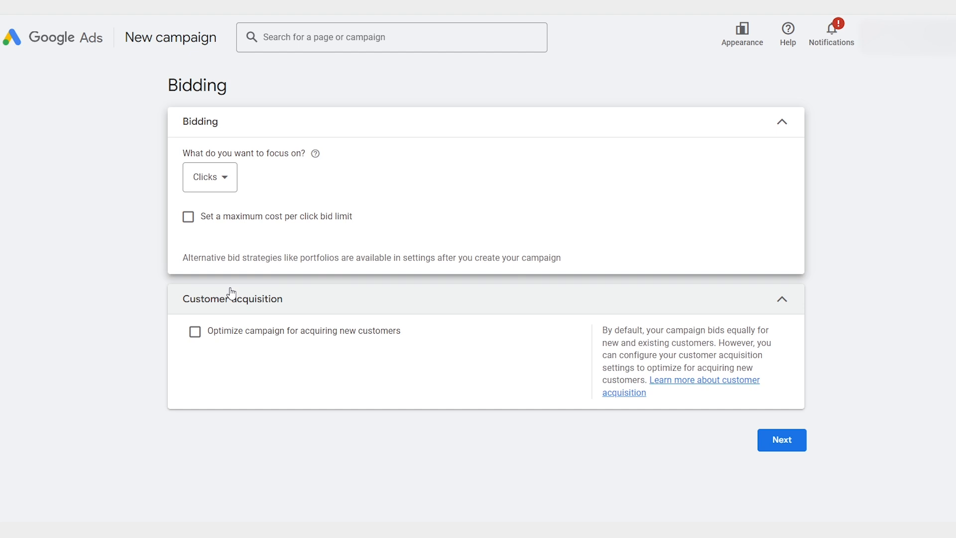
{"action": "left_click", "coordinate": [188, 217]}
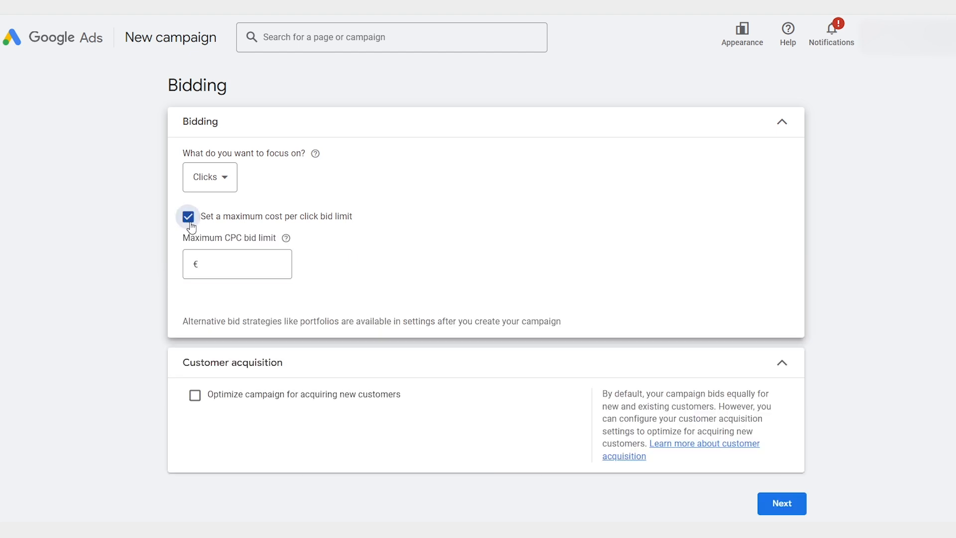
{"action": "left_click", "coordinate": [220, 264]}
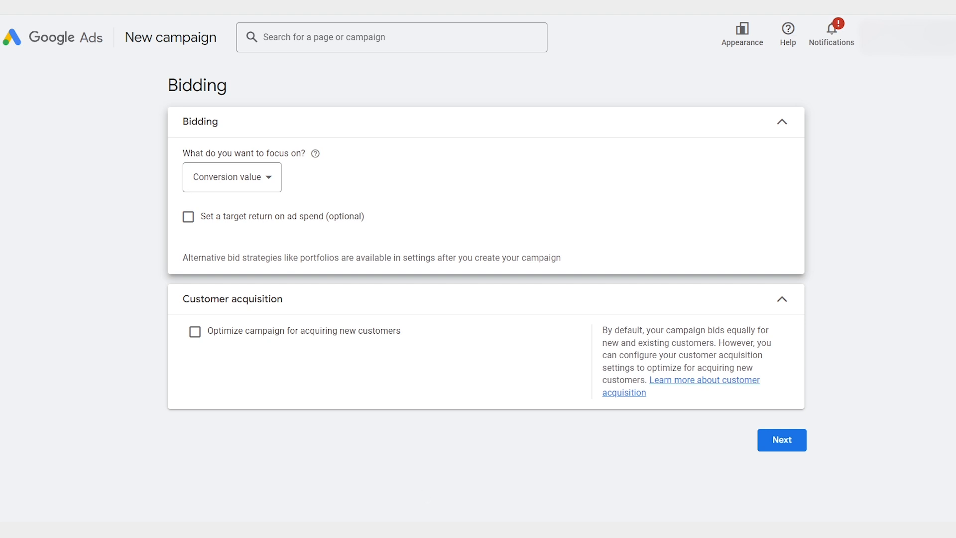
Step: Try the customer acquisition option that optimizes the campaign for acquiring new customers
{"action": "left_click", "coordinate": [195, 331]}
{"action": "scroll", "coordinate": [171, 326], "scroll_direction": "down", "scroll_amount": 2}
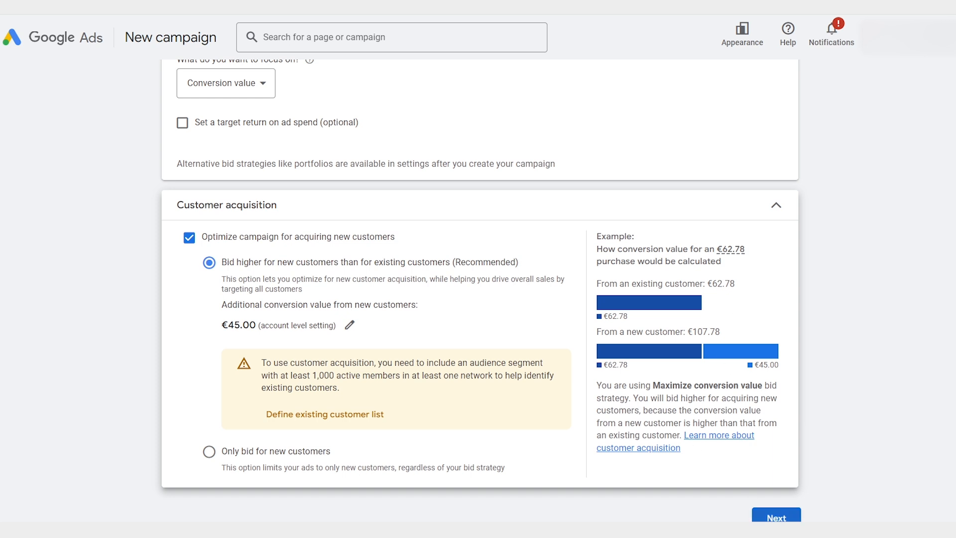
{"action": "left_click", "coordinate": [191, 243]}
Step: Continue from bidding to the campaign settings and exclude the Google Display Network from the campaign's networks
{"action": "left_click", "coordinate": [783, 442]}
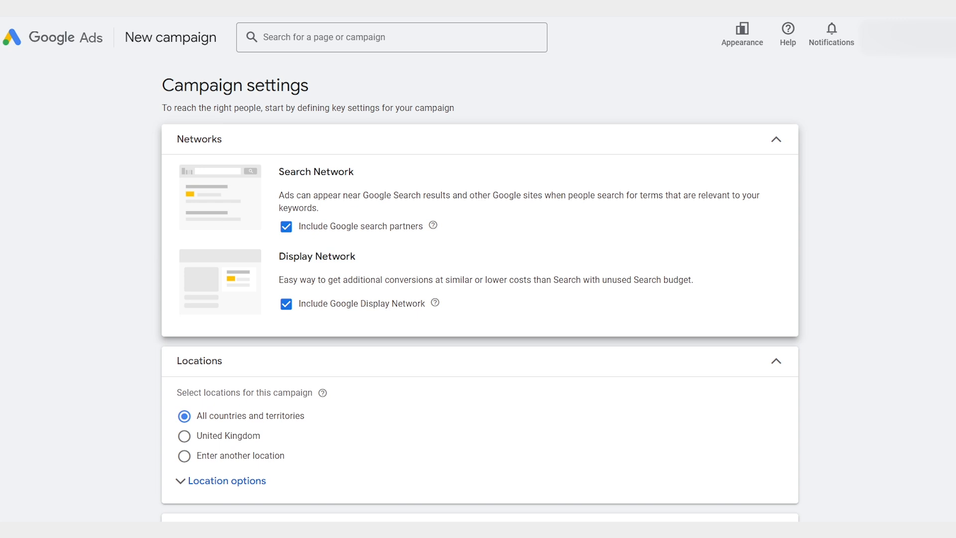
{"action": "left_click", "coordinate": [280, 307]}
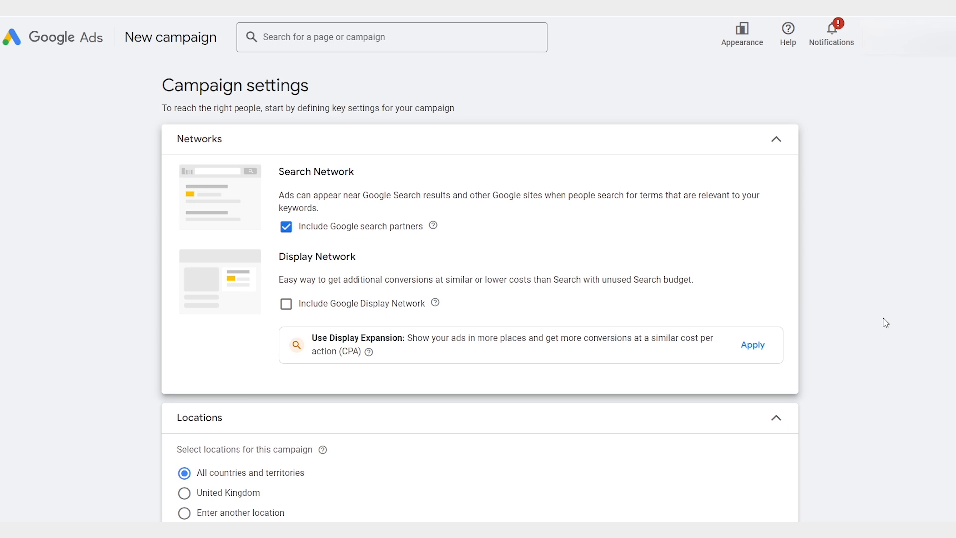
Step: Switch the campaign's targeting to custom locations and include the United States, the United Kingdom and Australia
{"action": "scroll", "coordinate": [885, 323], "scroll_direction": "down", "scroll_amount": 4}
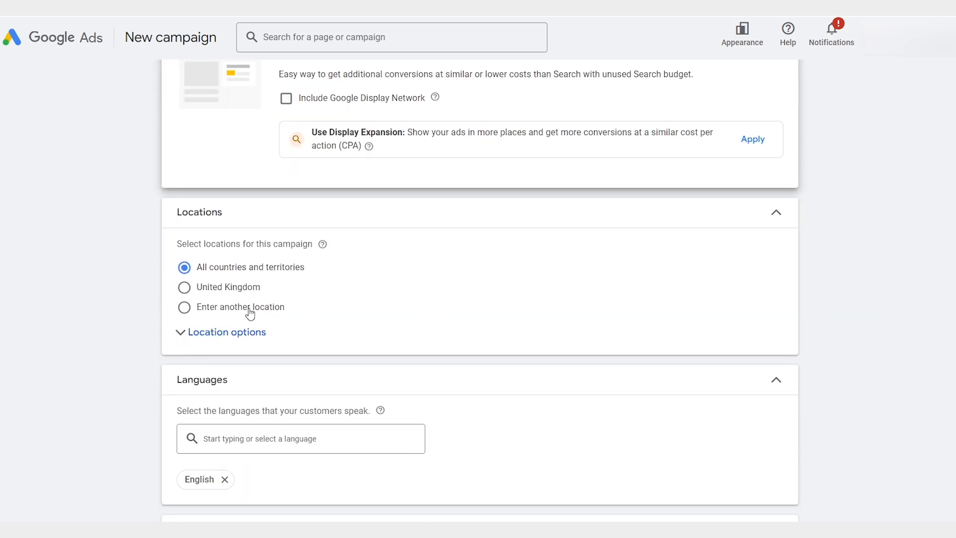
{"action": "left_click", "coordinate": [250, 312]}
{"action": "type", "text": "united"}
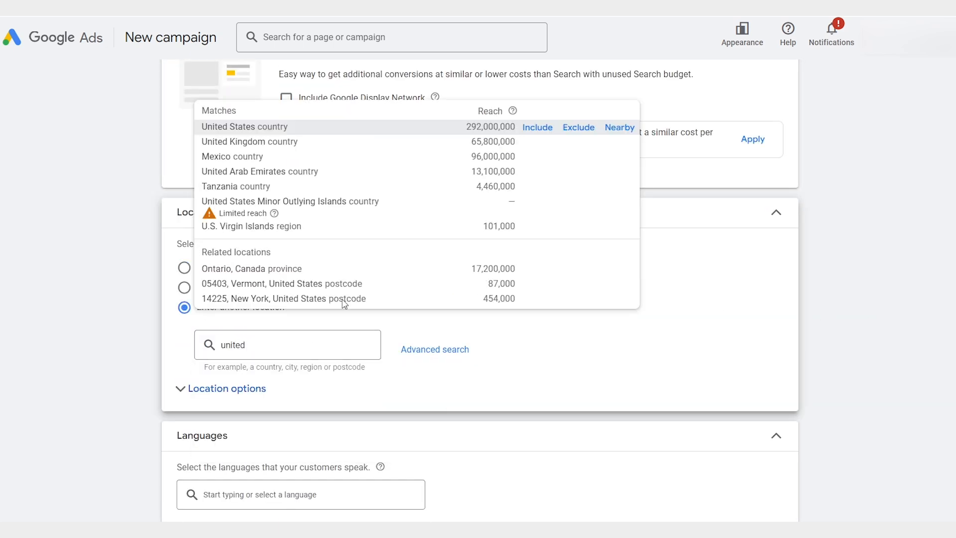
{"action": "left_click", "coordinate": [538, 127]}
{"action": "left_click", "coordinate": [301, 396]}
{"action": "type", "text": "u"}
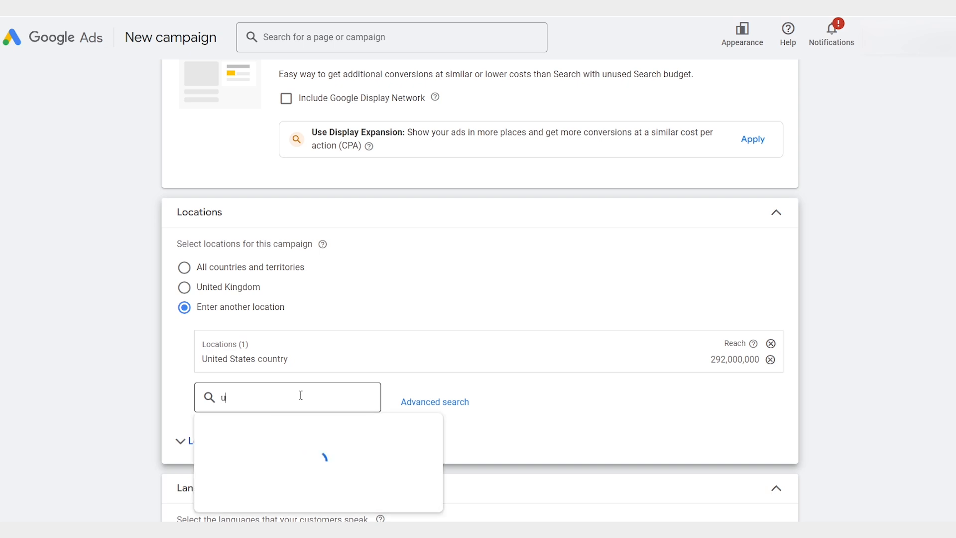
{"action": "type", "text": "nited"}
{"action": "left_click", "coordinate": [542, 195]}
{"action": "left_click", "coordinate": [311, 418]}
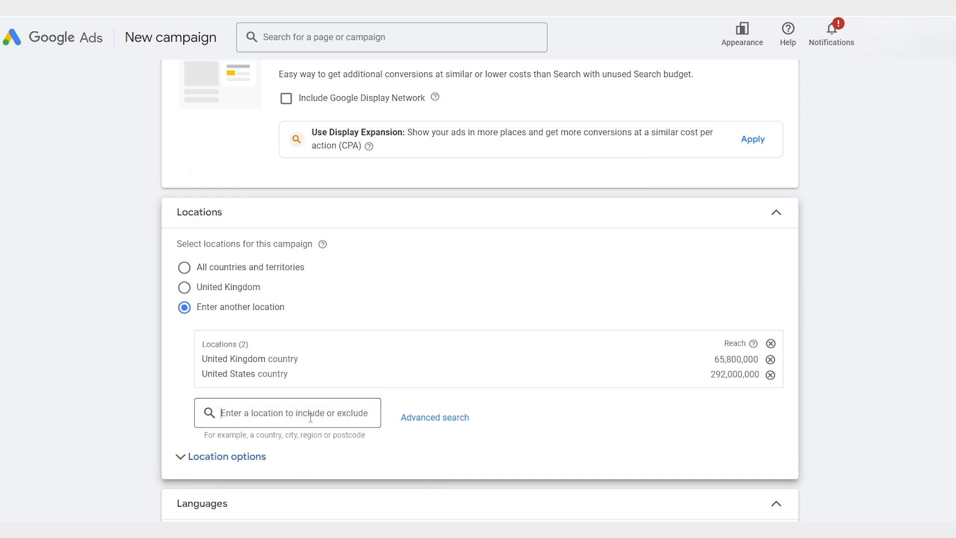
{"action": "type", "text": "Australia"}
{"action": "left_click", "coordinate": [543, 205]}
Step: Set the location options to Presence, reaching only people in or regularly in the included locations
{"action": "scroll", "coordinate": [544, 262], "scroll_direction": "down", "scroll_amount": 3}
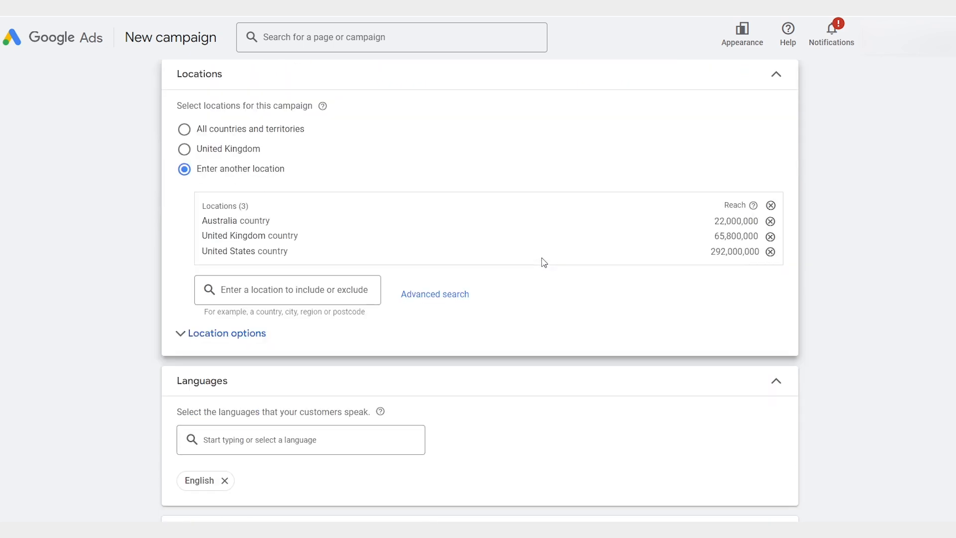
{"action": "left_click", "coordinate": [183, 337]}
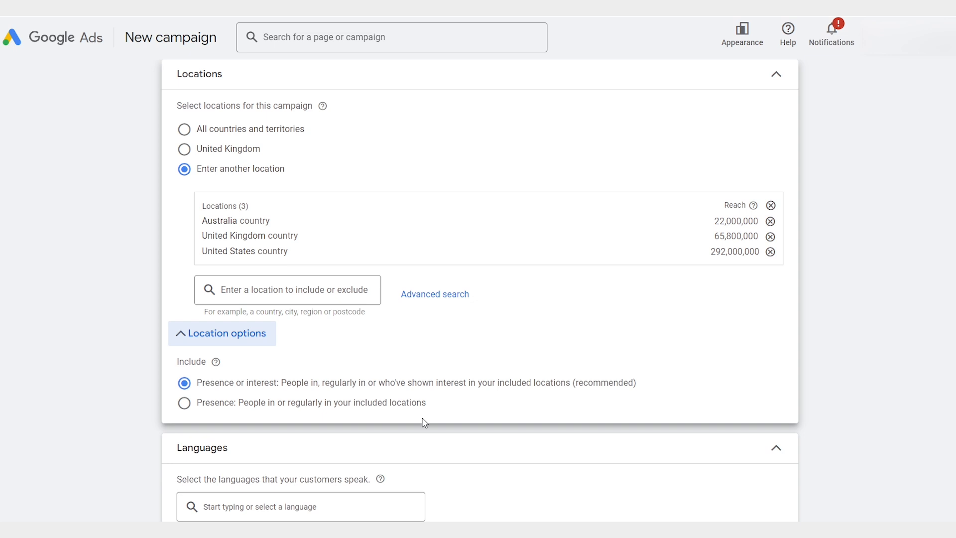
{"action": "left_click", "coordinate": [185, 409]}
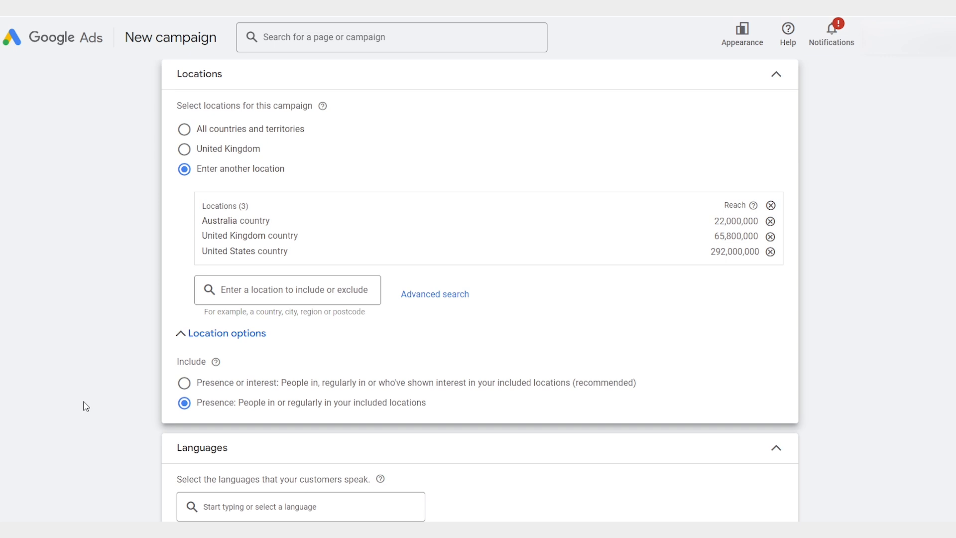
Step: Look through the audience segments and add all the recent and suggested ones to the campaign
{"action": "scroll", "coordinate": [85, 406], "scroll_direction": "down", "scroll_amount": 4}
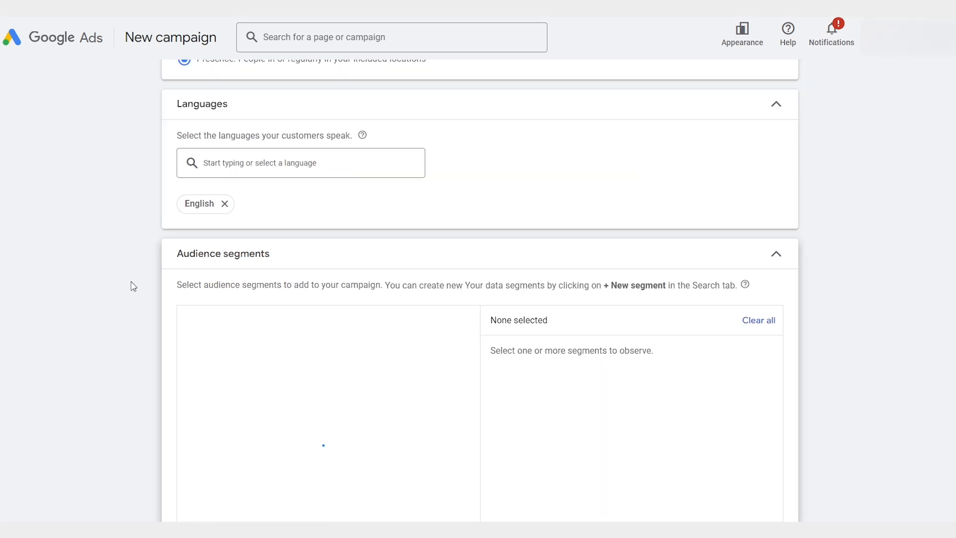
{"action": "scroll", "coordinate": [131, 286], "scroll_direction": "down", "scroll_amount": 2}
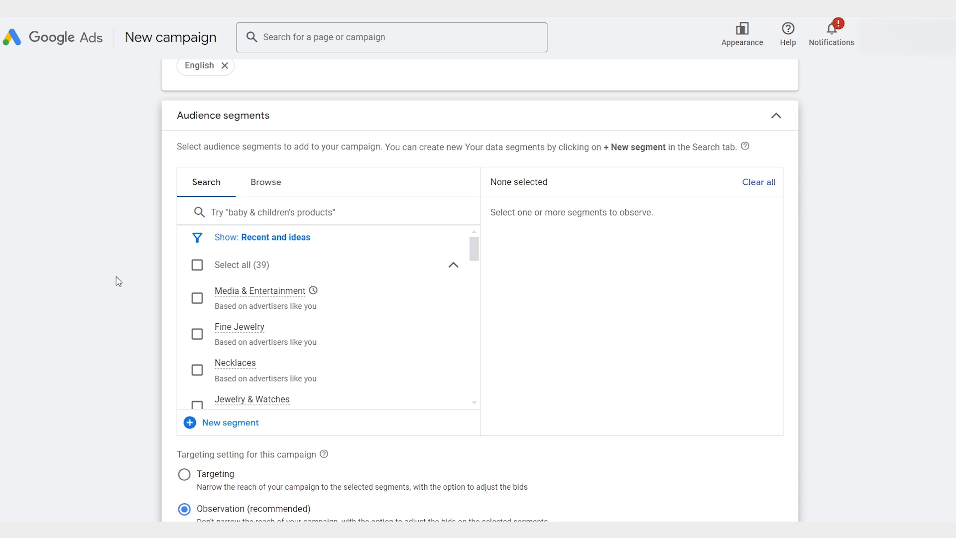
{"action": "scroll", "coordinate": [118, 281], "scroll_direction": "down", "scroll_amount": 3}
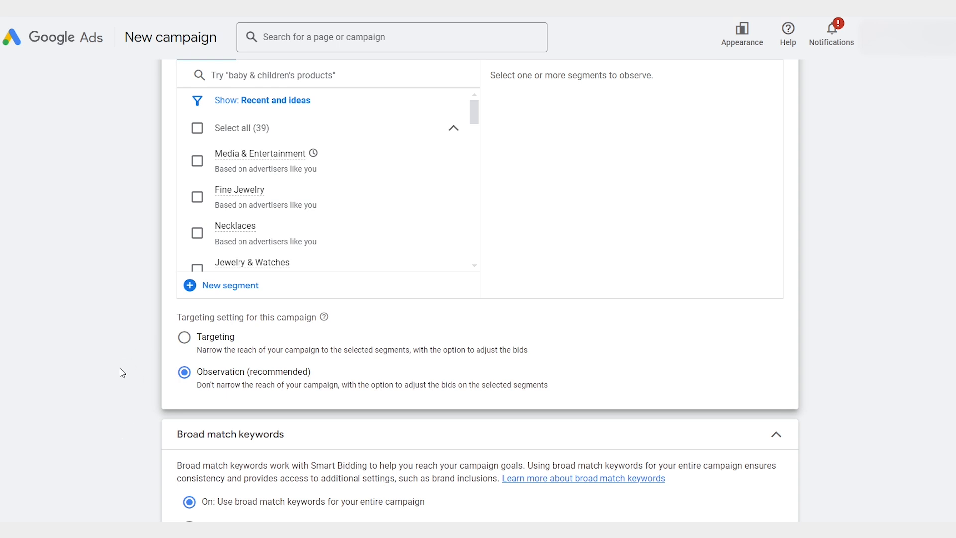
{"action": "scroll", "coordinate": [122, 375], "scroll_direction": "up", "scroll_amount": 2}
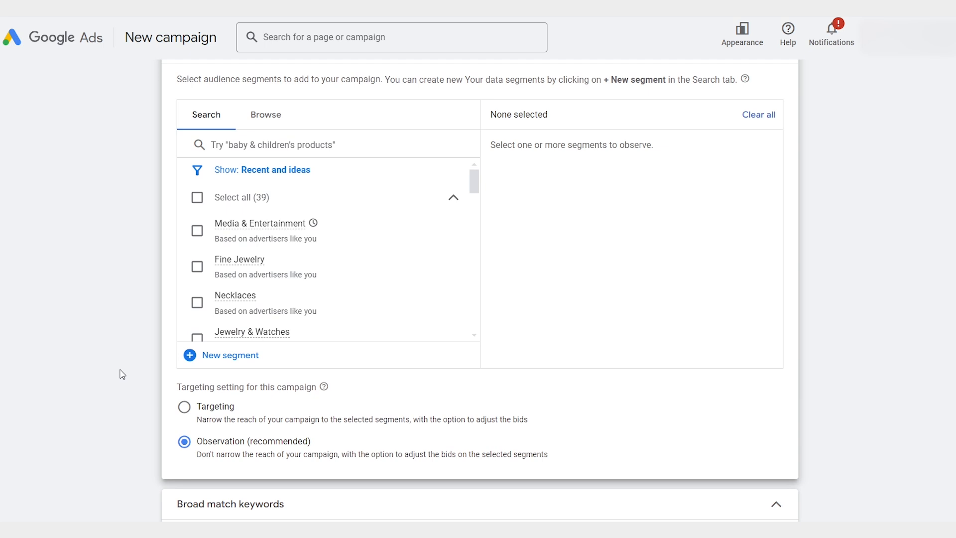
{"action": "scroll", "coordinate": [364, 233], "scroll_direction": "down", "scroll_amount": 3}
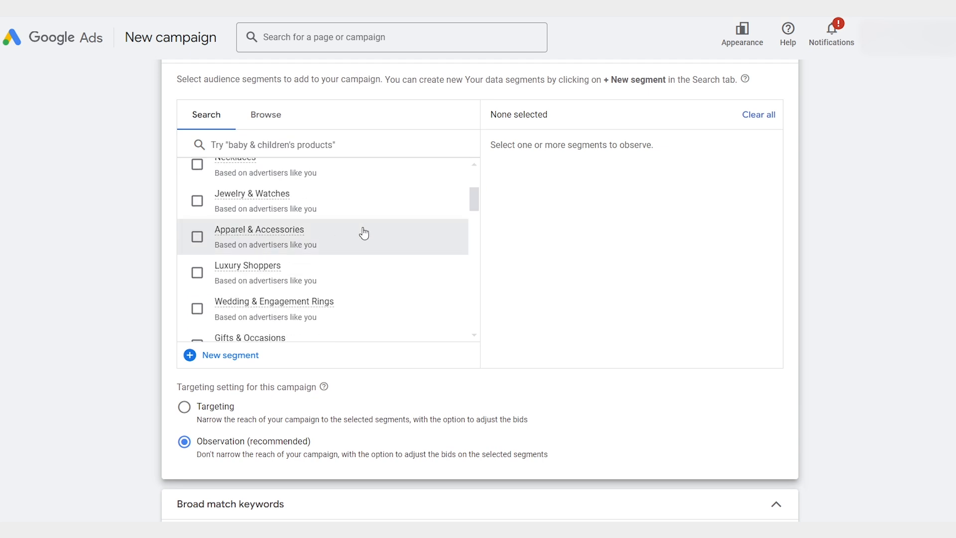
{"action": "scroll", "coordinate": [364, 233], "scroll_direction": "down", "scroll_amount": 6}
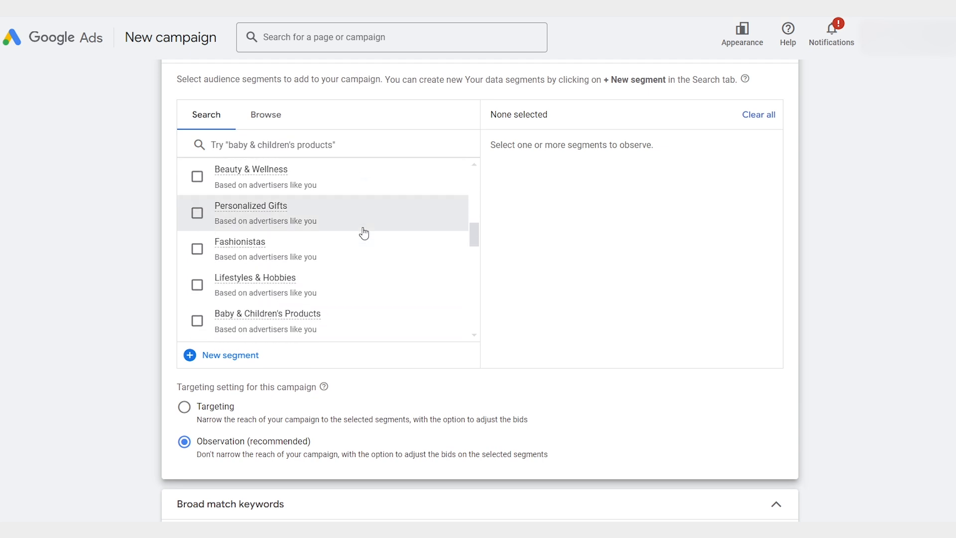
{"action": "scroll", "coordinate": [362, 233], "scroll_direction": "down", "scroll_amount": 2}
{"action": "left_click", "coordinate": [273, 116]}
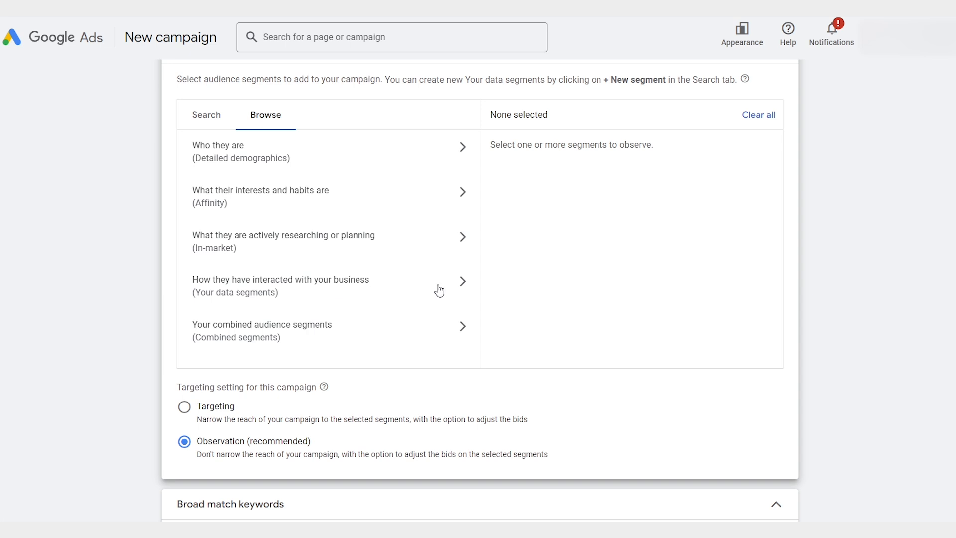
{"action": "left_click", "coordinate": [199, 112]}
{"action": "left_click", "coordinate": [197, 197]}
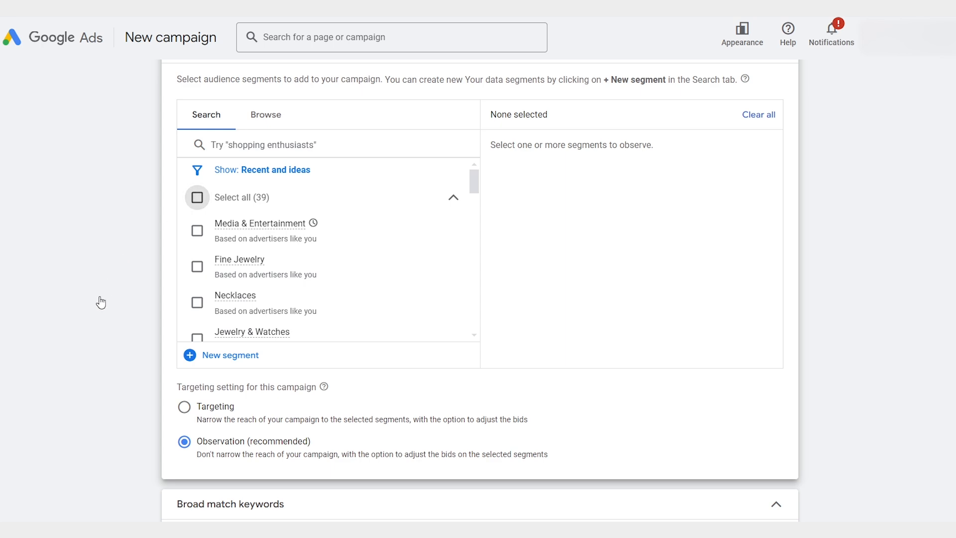
Step: Turn off broad match keywords for the campaign so that it uses keyword match types
{"action": "scroll", "coordinate": [101, 306], "scroll_direction": "down", "scroll_amount": 4}
{"action": "scroll", "coordinate": [102, 307], "scroll_direction": "down", "scroll_amount": 1}
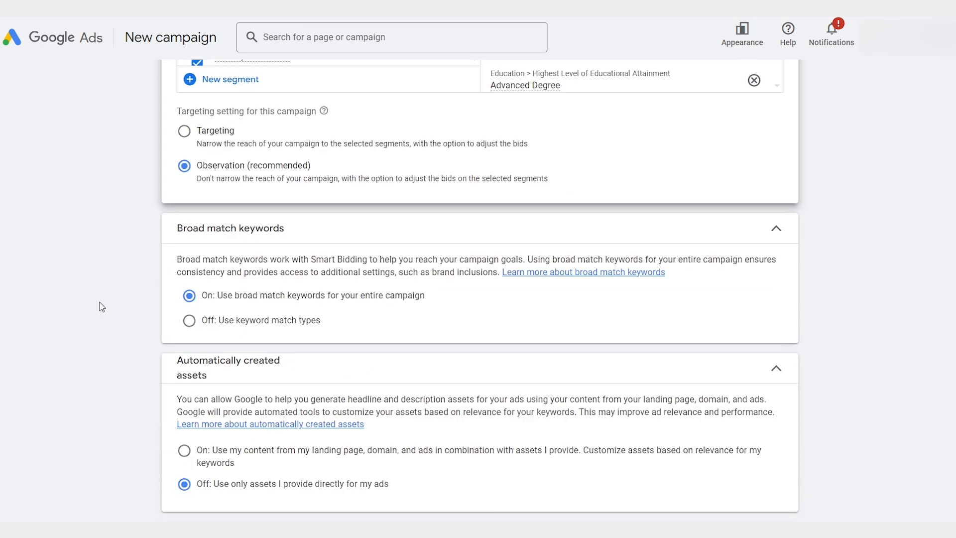
{"action": "left_click", "coordinate": [189, 320]}
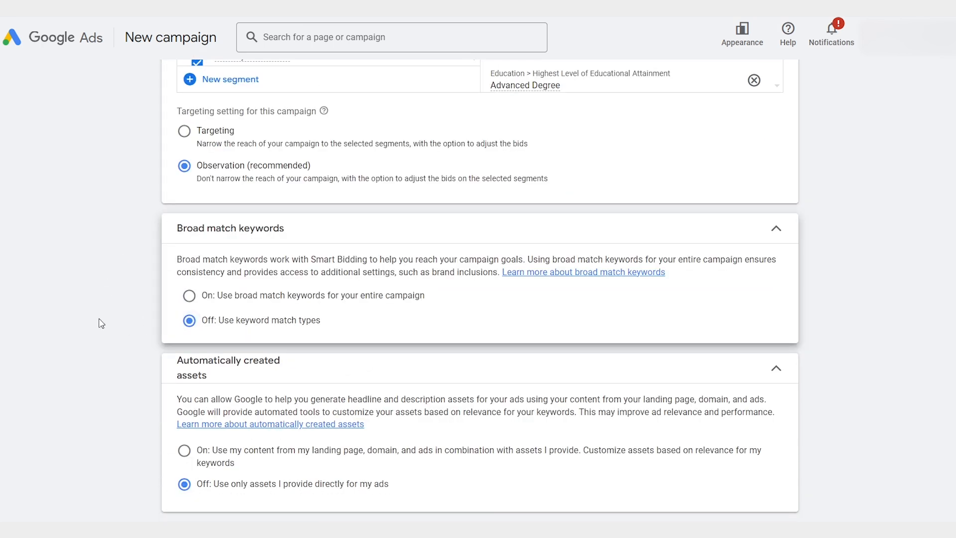
Step: Review the ad rotation options among the additional campaign settings
{"action": "scroll", "coordinate": [101, 323], "scroll_direction": "down", "scroll_amount": 1}
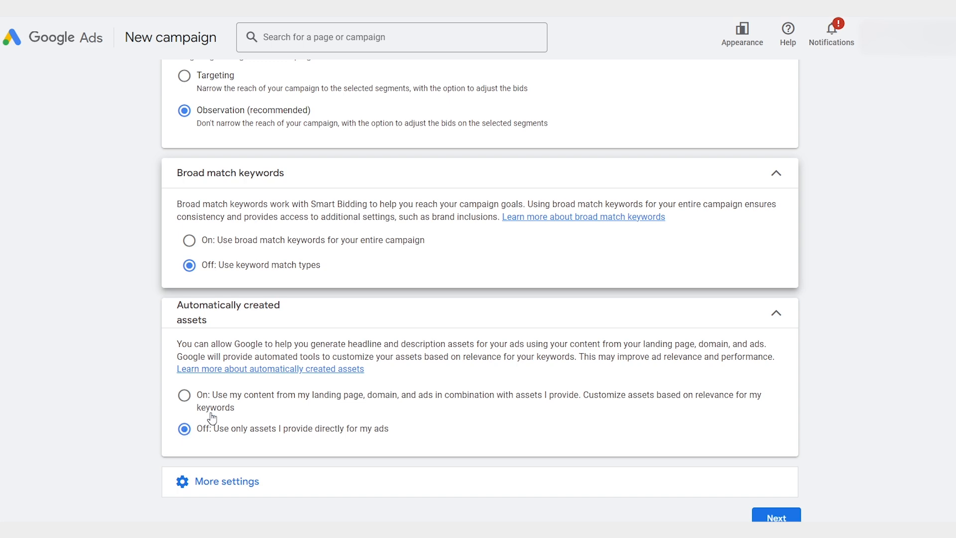
{"action": "left_click", "coordinate": [244, 477]}
{"action": "scroll", "coordinate": [160, 414], "scroll_direction": "down", "scroll_amount": 3}
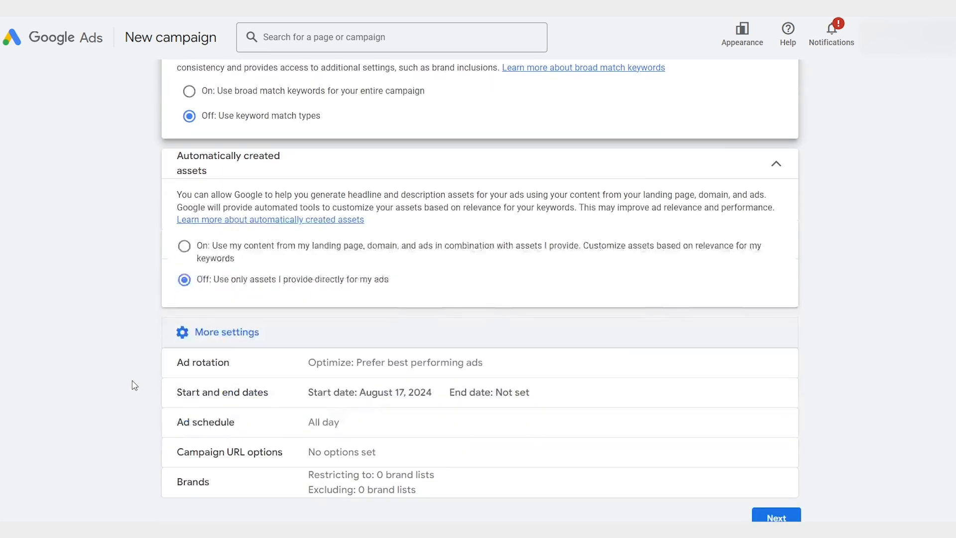
{"action": "left_click", "coordinate": [299, 374]}
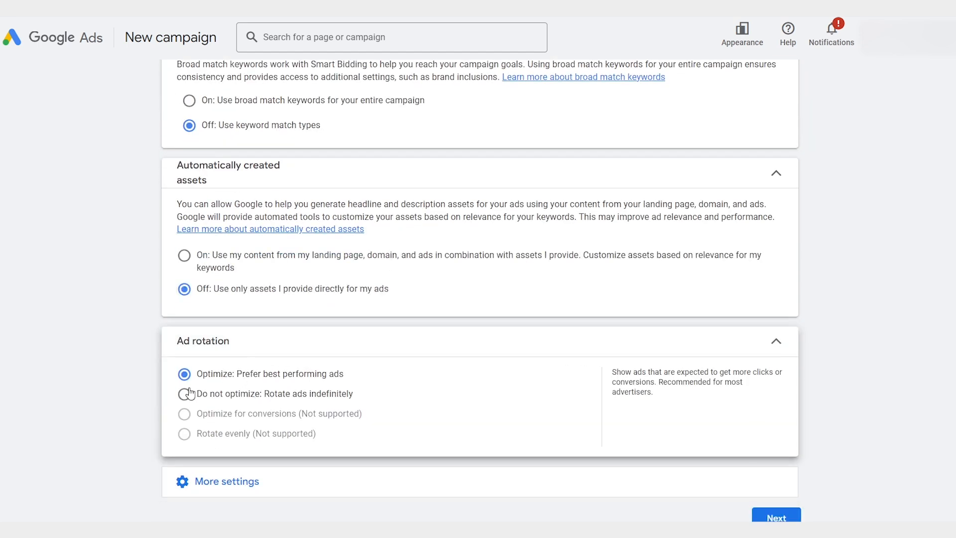
Step: Review the brand inclusion and exclusion settings, and continue to keyword and asset generation
{"action": "left_click", "coordinate": [264, 478]}
{"action": "scroll", "coordinate": [165, 416], "scroll_direction": "down", "scroll_amount": 2}
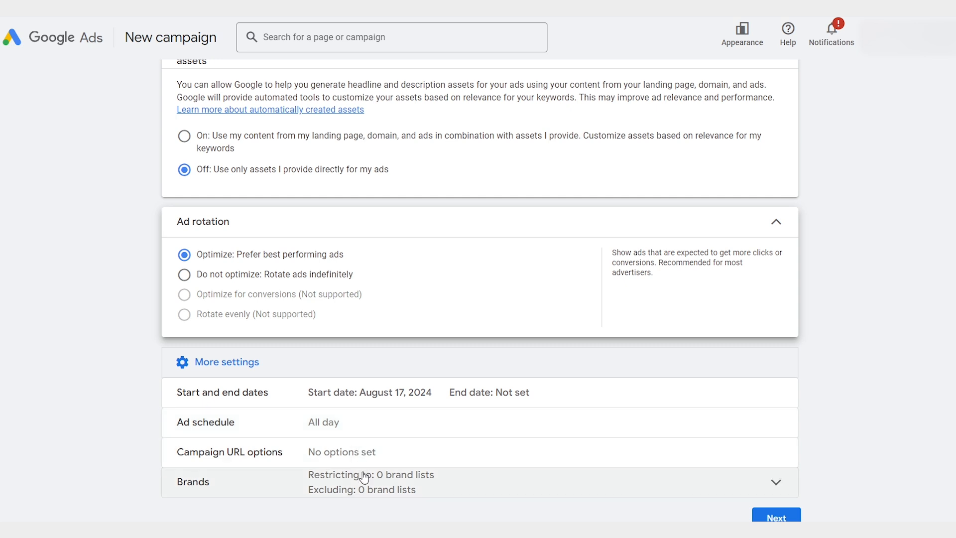
{"action": "left_click", "coordinate": [446, 489]}
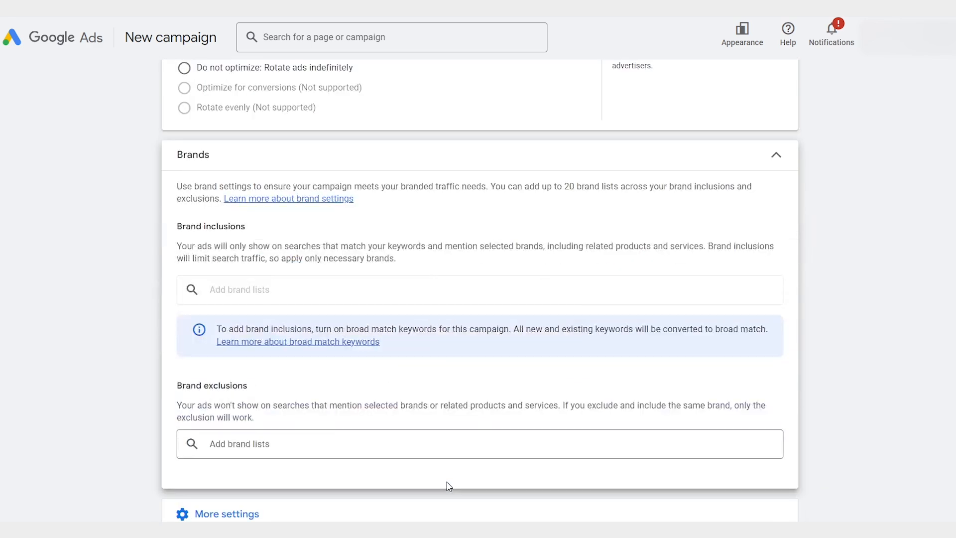
{"action": "scroll", "coordinate": [712, 298], "scroll_direction": "down", "scroll_amount": 1}
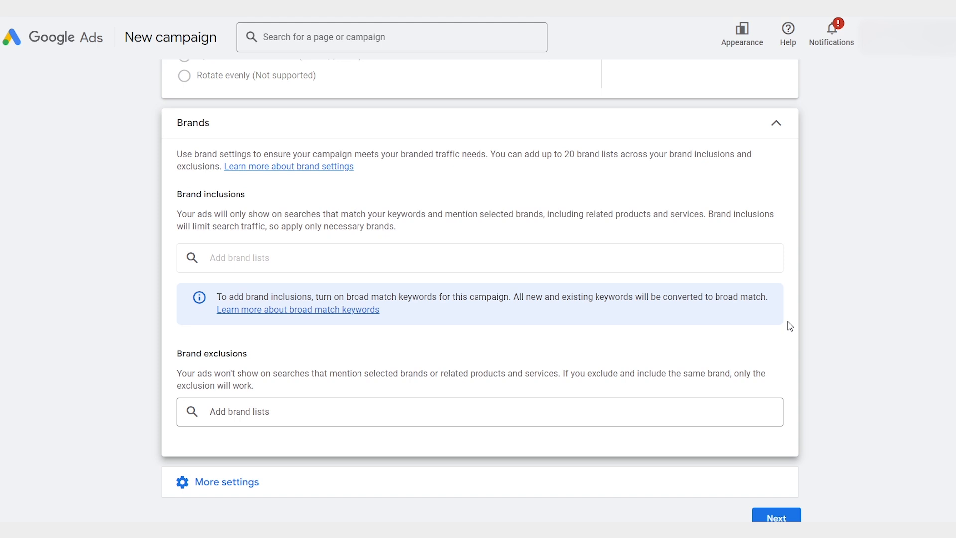
{"action": "left_click", "coordinate": [775, 518]}
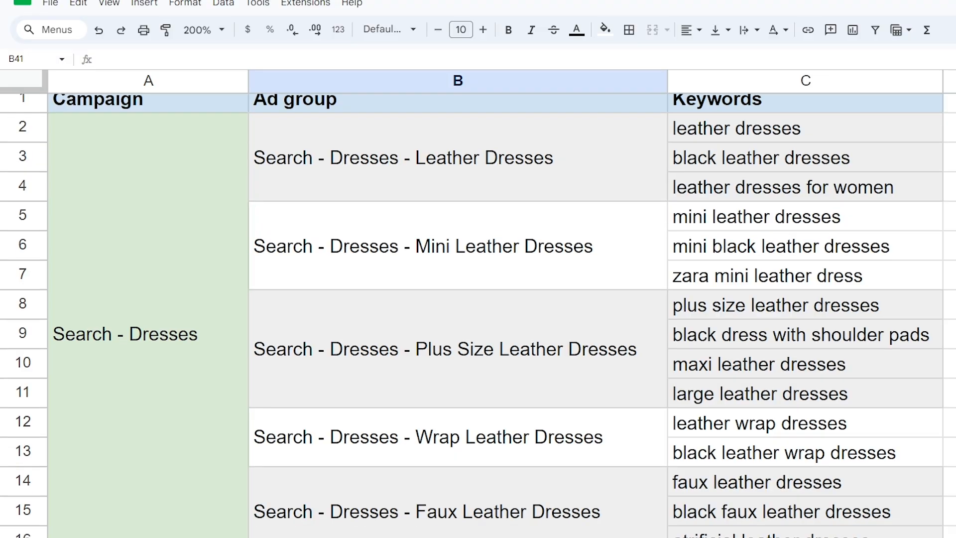
Step: In Google Sheets, review the planned ad groups, keywords, headlines and descriptions for the Search - Dresses campaign
{"action": "scroll", "coordinate": [478, 314], "scroll_direction": "down", "scroll_amount": 1}
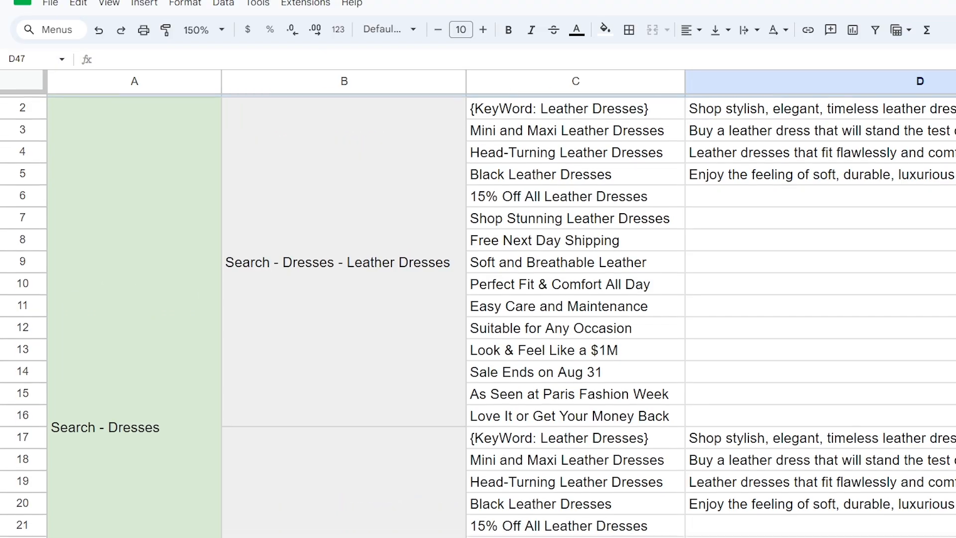
{"action": "scroll", "coordinate": [478, 314], "scroll_direction": "down", "scroll_amount": 1}
{"action": "scroll", "coordinate": [478, 314], "scroll_direction": "down", "scroll_amount": 3}
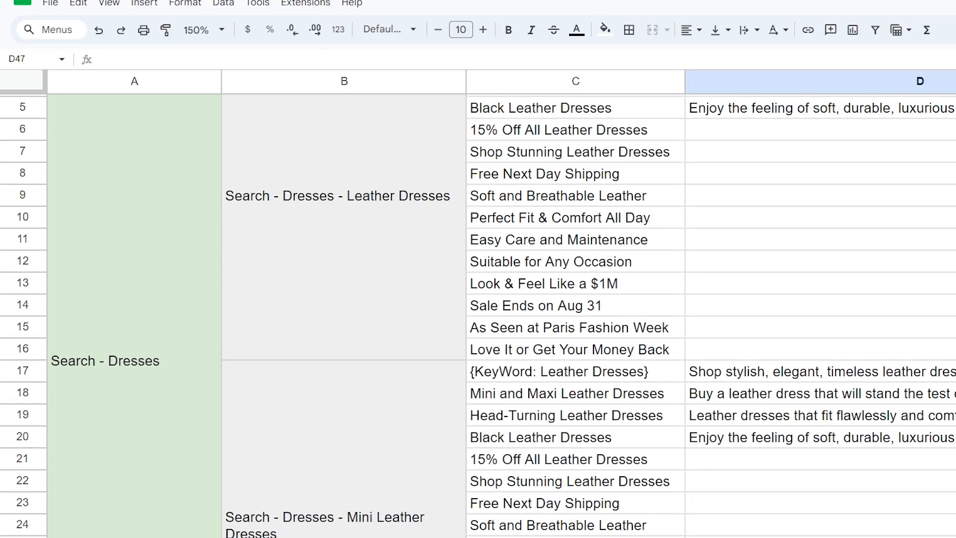
{"action": "scroll", "coordinate": [478, 315], "scroll_direction": "down", "scroll_amount": 3}
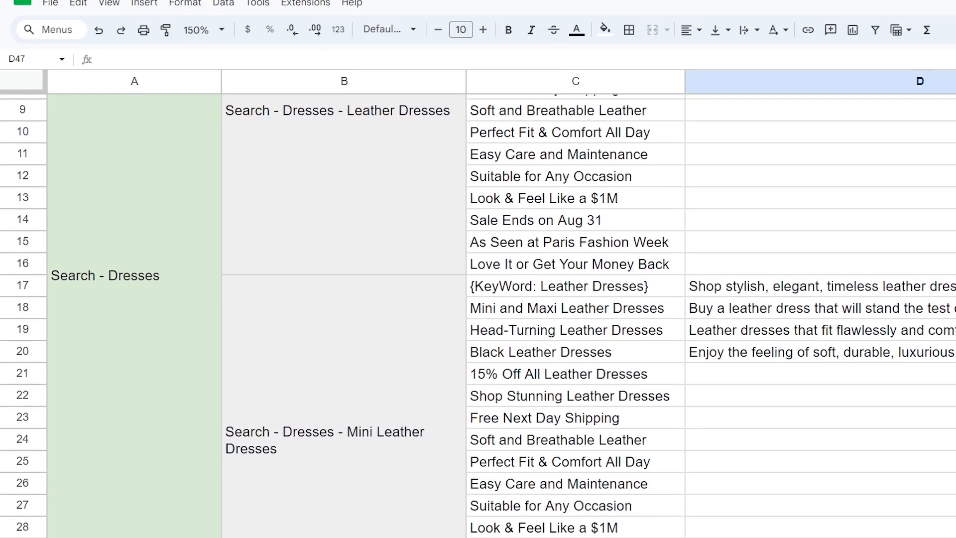
{"action": "scroll", "coordinate": [478, 315], "scroll_direction": "down", "scroll_amount": 1}
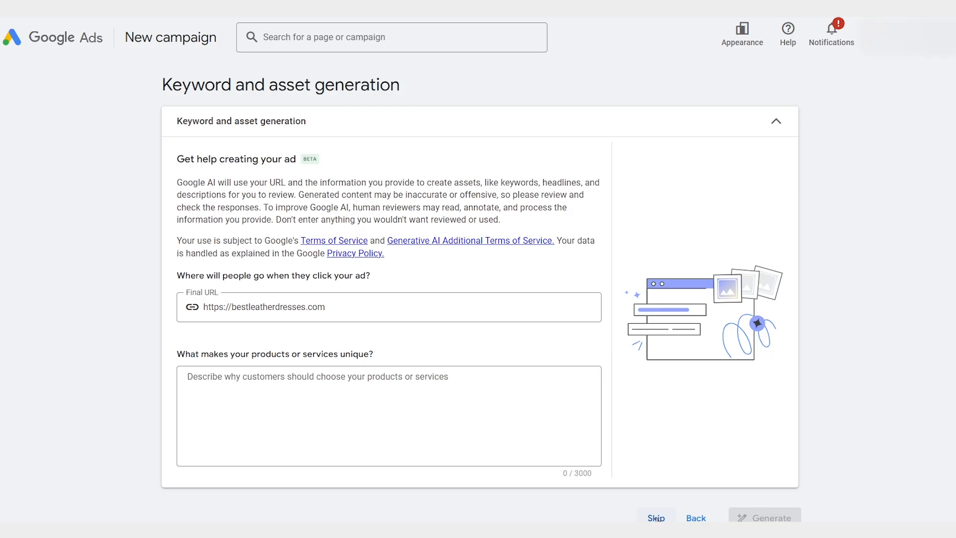
Step: Back in Google Ads, skip the AI keyword and asset generation and go on to the keywords and ads setup
{"action": "left_click", "coordinate": [657, 516]}
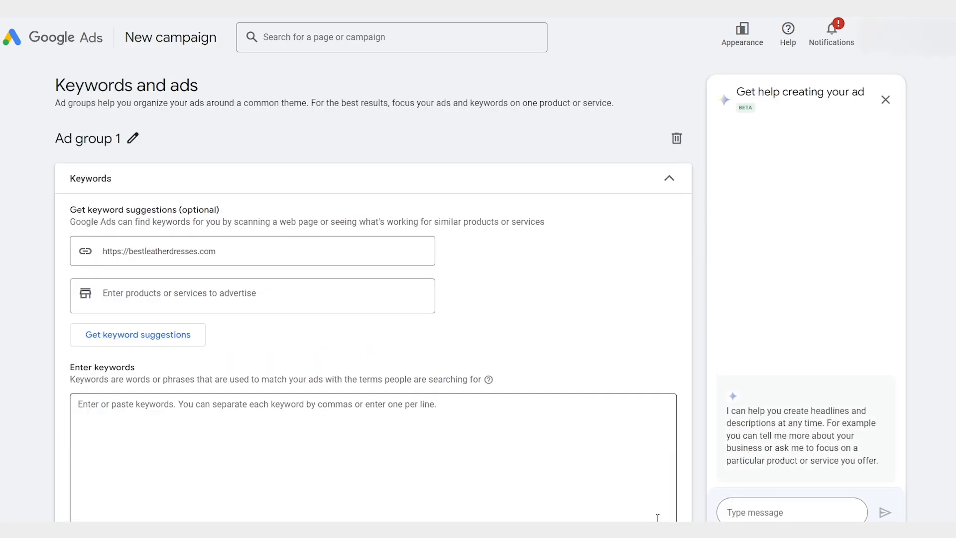
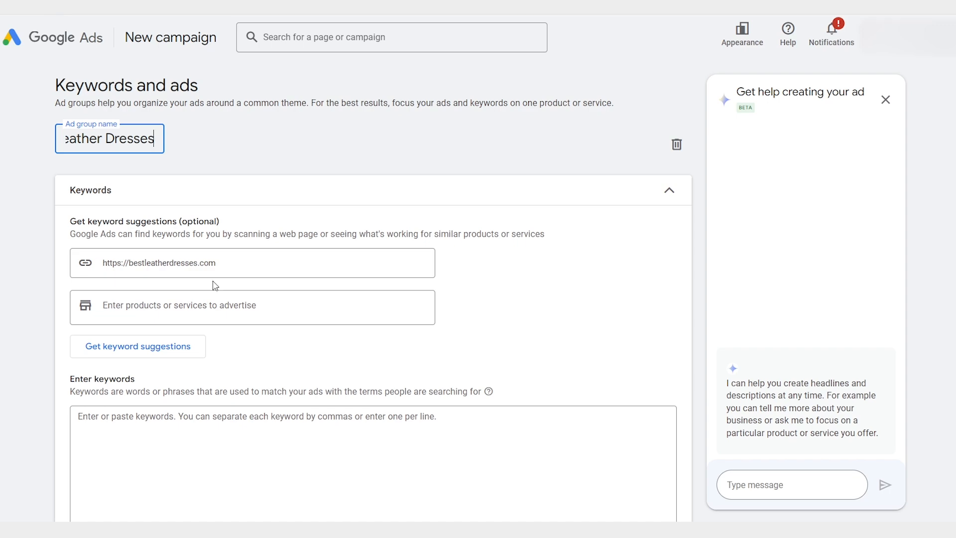
Step: Enter the keywords "leather dresses" and "black leather dresses" for the Leather Dresses ad group
{"action": "left_click", "coordinate": [166, 300]}
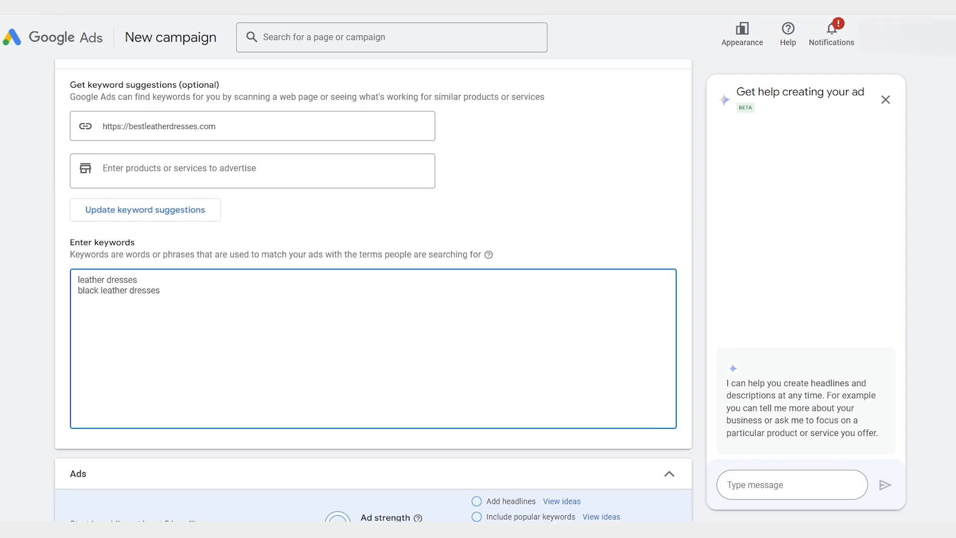
{"action": "key", "text": "Return"}
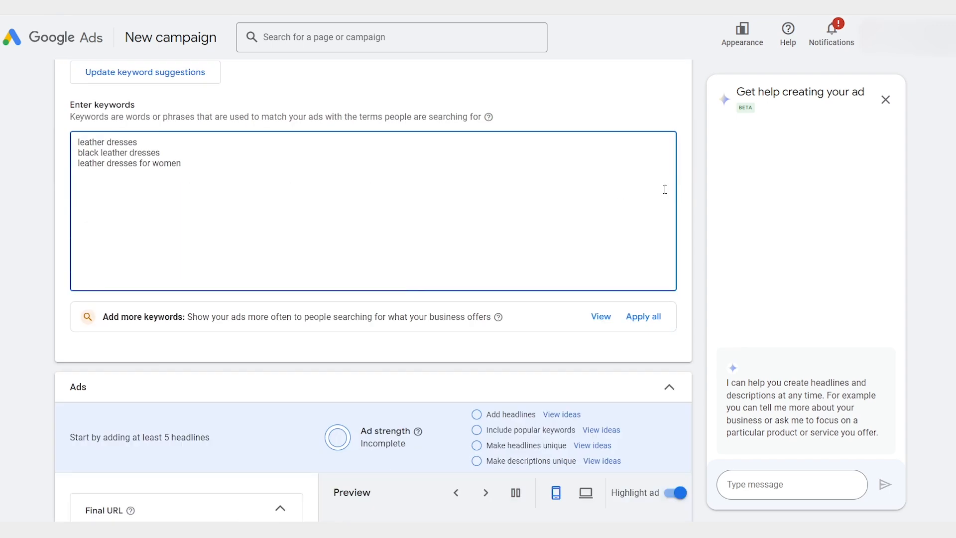
{"action": "scroll", "coordinate": [684, 194], "scroll_direction": "up", "scroll_amount": 3}
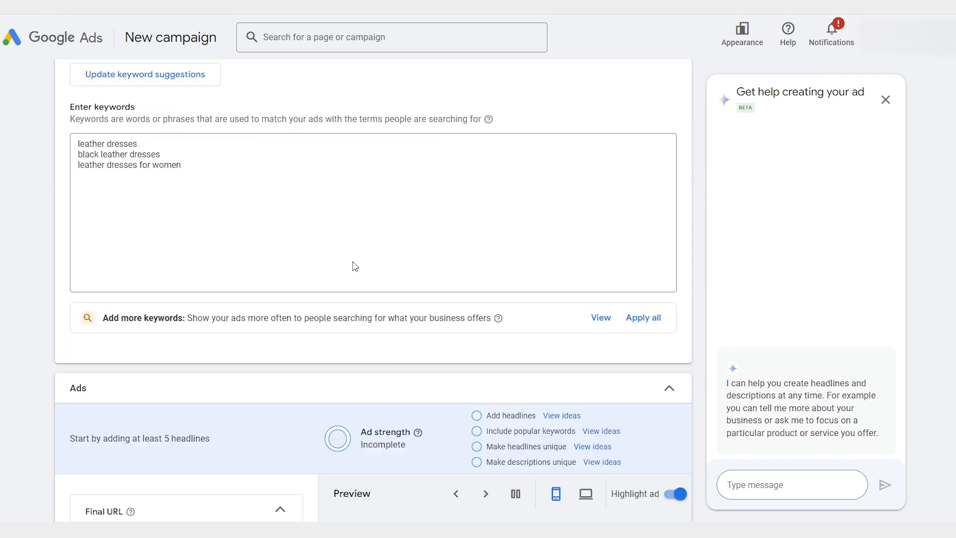
{"action": "scroll", "coordinate": [355, 267], "scroll_direction": "down", "scroll_amount": 5}
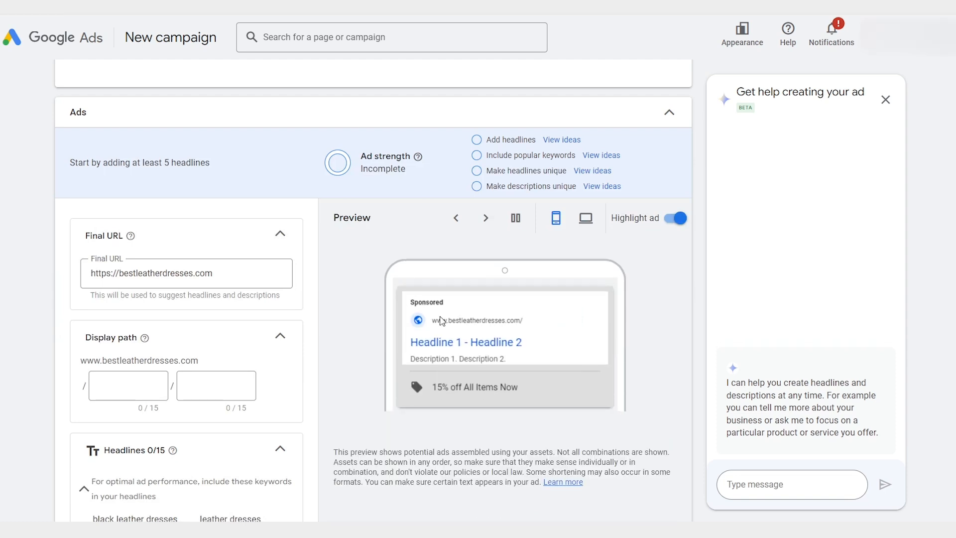
Step: Set the ad's display path to "dresses" and "leather"
{"action": "scroll", "coordinate": [353, 321], "scroll_direction": "down", "scroll_amount": 1}
{"action": "left_click", "coordinate": [156, 315]}
{"action": "type", "text": "dresses"}
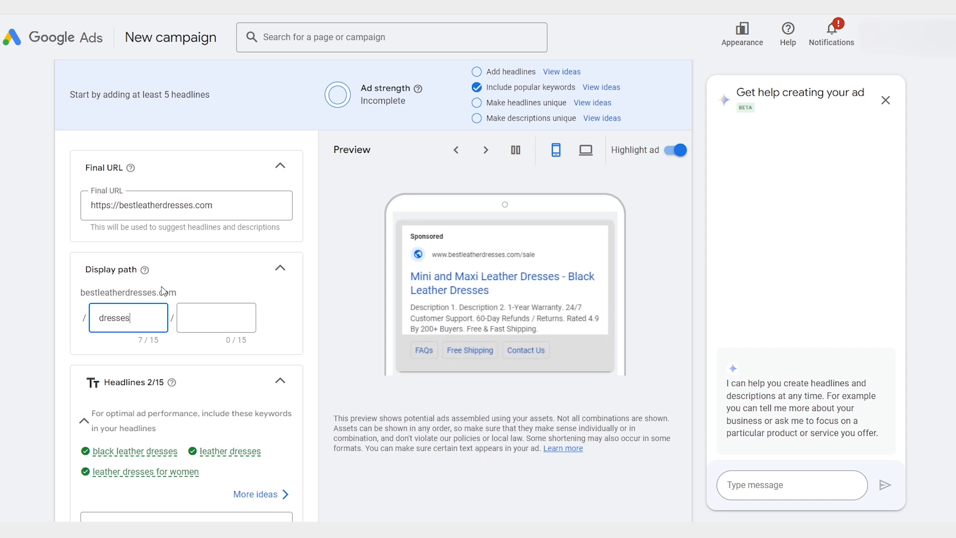
{"action": "key", "text": "Tab"}
{"action": "type", "text": "leather"}
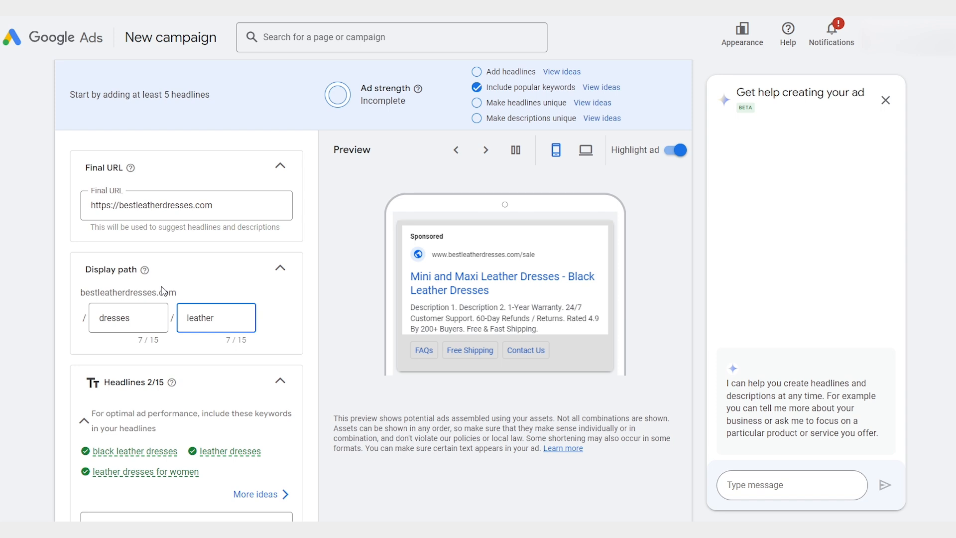
Step: Fill the first four headlines: "{KeyWord: Leather Dresses}", "Mini and Maxi Leather Dresses", "Head-Turning Leather Dresses" and "Black Leather Dresses"
{"action": "scroll", "coordinate": [239, 369], "scroll_direction": "down", "scroll_amount": 4}
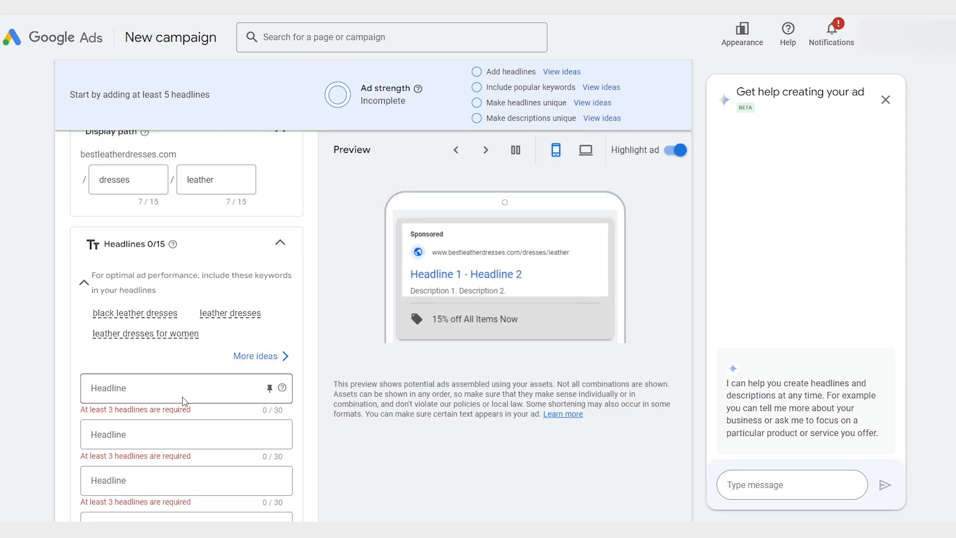
{"action": "left_click", "coordinate": [166, 321]}
{"action": "type", "text": "{KeyWord: Leather Dresses}"}
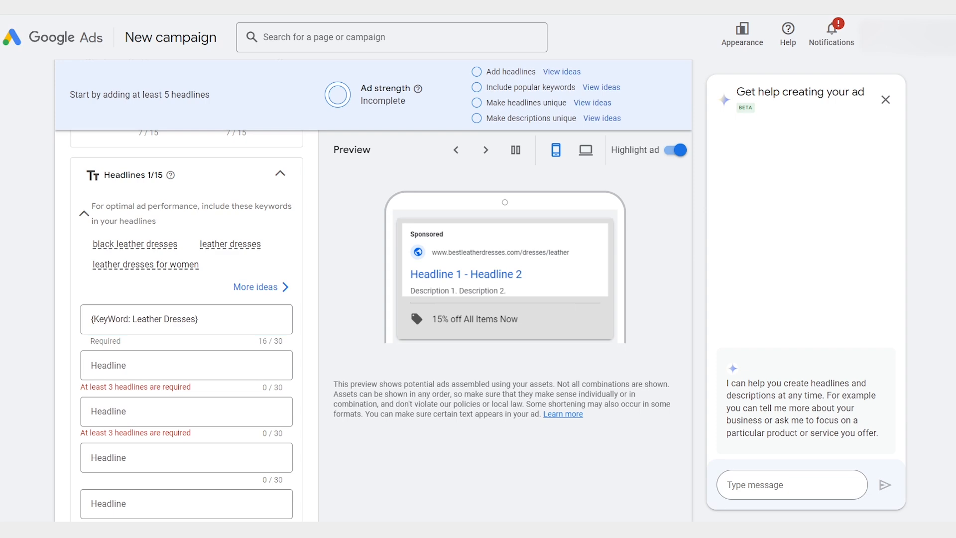
{"action": "left_click", "coordinate": [192, 366]}
{"action": "type", "text": "Mini and Maxi Leather Dresses"}
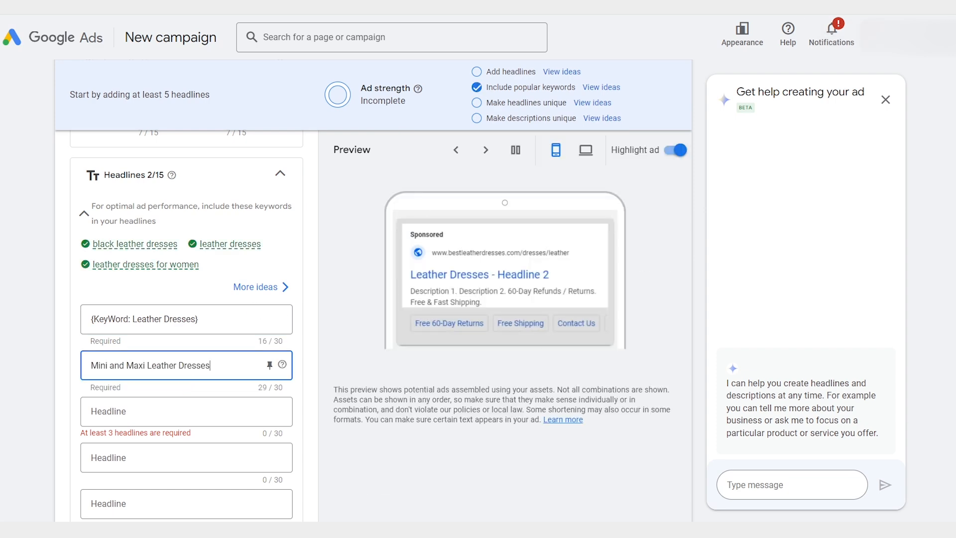
{"action": "left_click", "coordinate": [188, 416]}
{"action": "type", "text": "Head-Turning Leather Dresses"}
{"action": "left_click", "coordinate": [161, 439]}
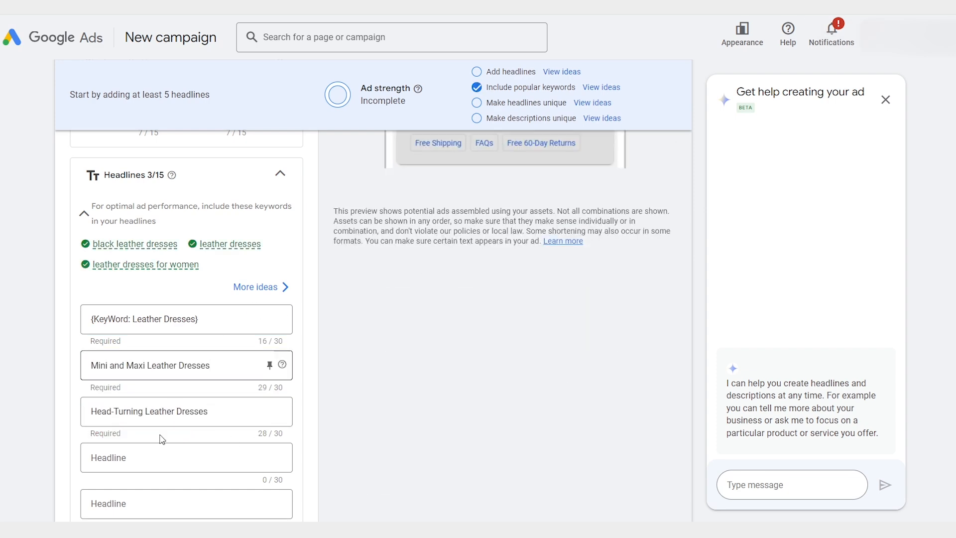
{"action": "left_click", "coordinate": [164, 455]}
{"action": "type", "text": "Black Leather Dresses"}
Step: Fill the next three headlines with "15% Off All Leather Dresses", "Shop Stunning Leather Dresses" and "Free Next Day Shipping"
{"action": "scroll", "coordinate": [252, 358], "scroll_direction": "down", "scroll_amount": 3}
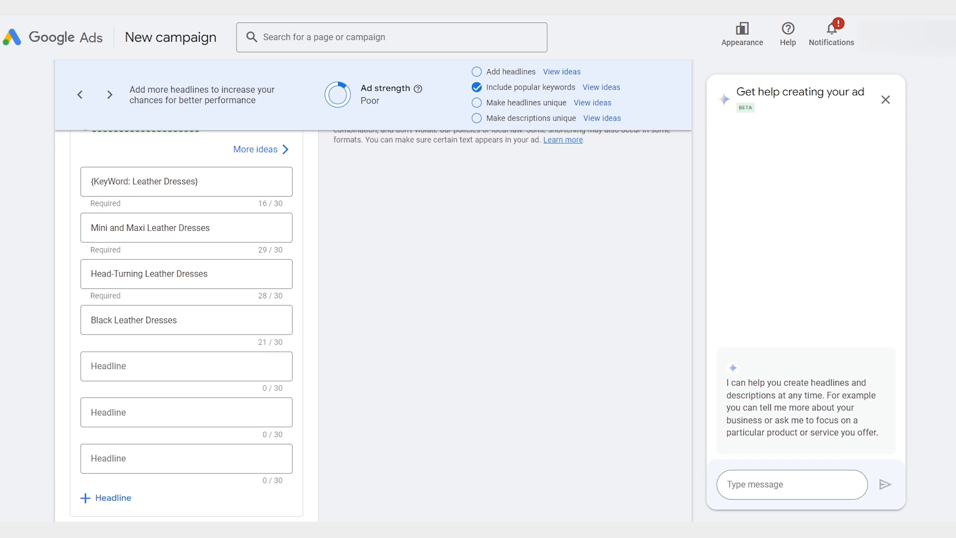
{"action": "left_click", "coordinate": [99, 364]}
{"action": "type", "text": "15% Off All Leather Dresses"}
{"action": "left_click", "coordinate": [194, 348]}
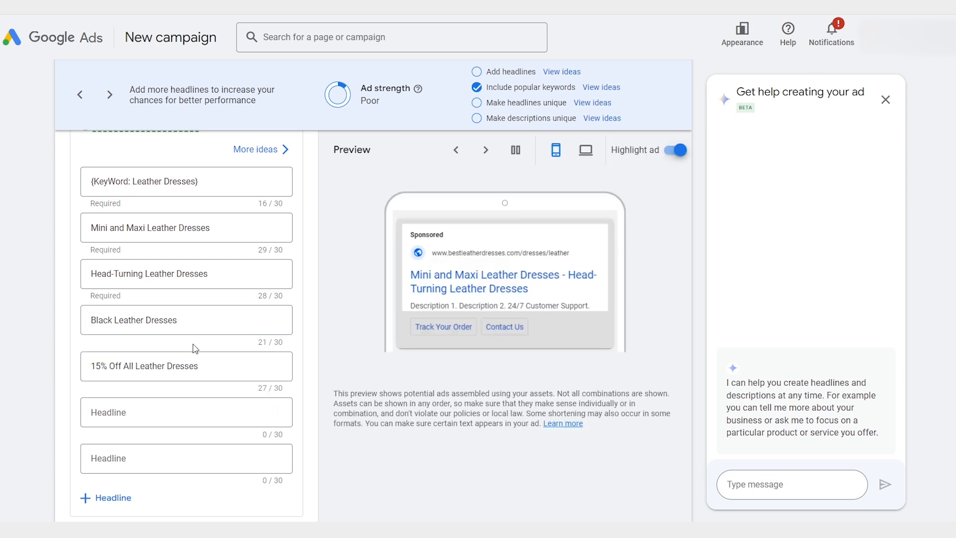
{"action": "left_click", "coordinate": [145, 411]}
{"action": "type", "text": "Shop Stunning Leather Dresses"}
{"action": "left_click", "coordinate": [199, 438]}
{"action": "left_click", "coordinate": [196, 457]}
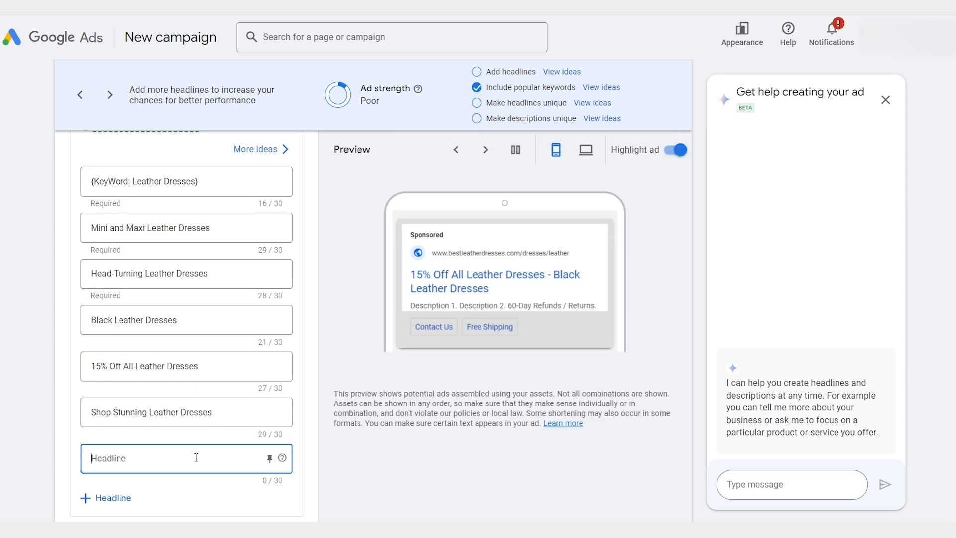
{"action": "type", "text": "Free Next Day Shipping"}
Step: Add three more headlines: "Soft and Breathable Leather", "Perfect Fit & Comfort All Day" and "Easy Care and Maintenance"
{"action": "left_click", "coordinate": [105, 497]}
{"action": "scroll", "coordinate": [149, 398], "scroll_direction": "down", "scroll_amount": 3}
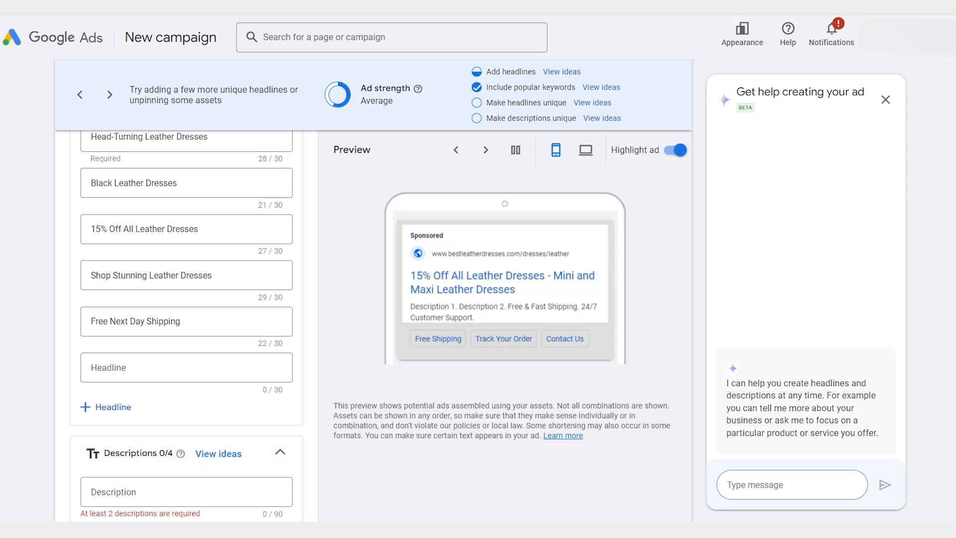
{"action": "left_click", "coordinate": [177, 371]}
{"action": "type", "text": "Soft and Breathable Leather"}
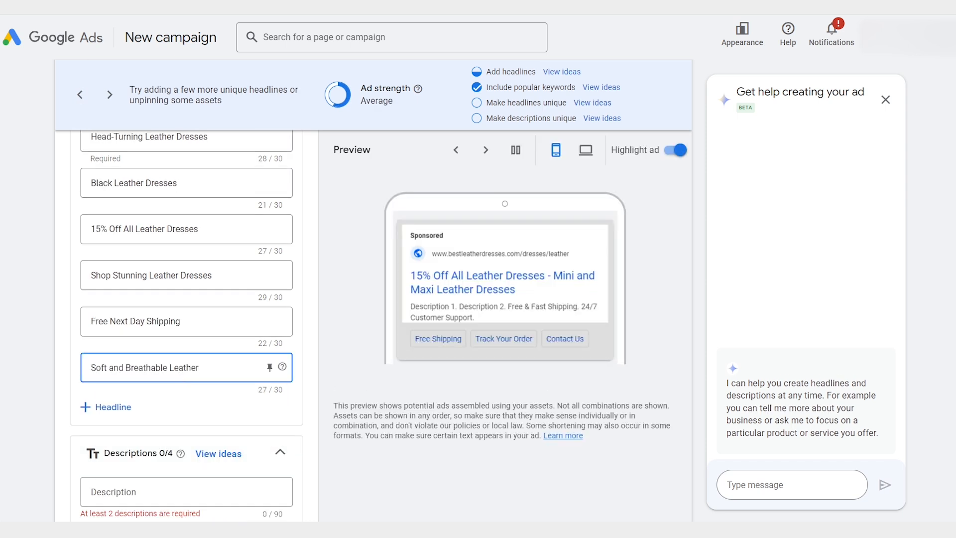
{"action": "left_click", "coordinate": [753, 135]}
{"action": "left_click", "coordinate": [110, 407]}
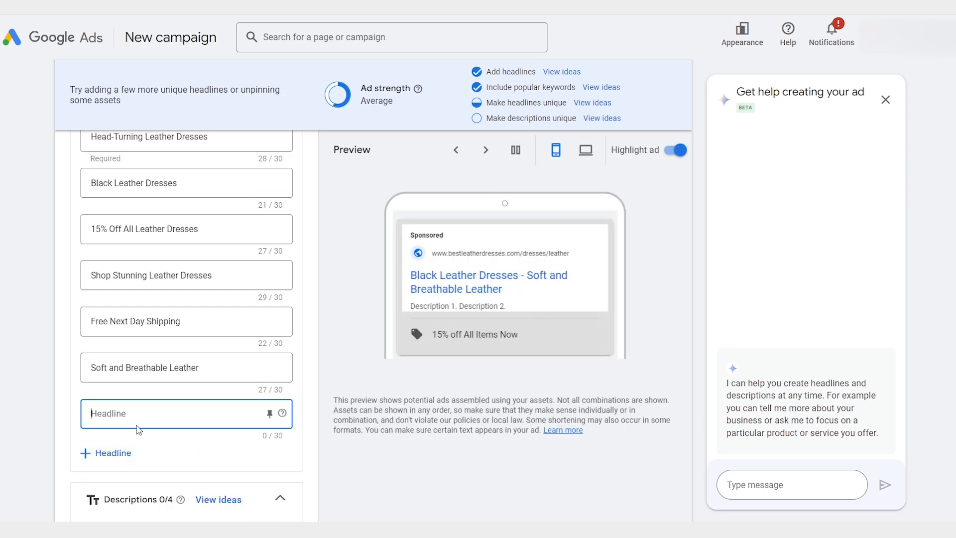
{"action": "type", "text": "Perfect Fit & Comfort All Day"}
{"action": "left_click", "coordinate": [896, 139]}
{"action": "left_click", "coordinate": [123, 453]}
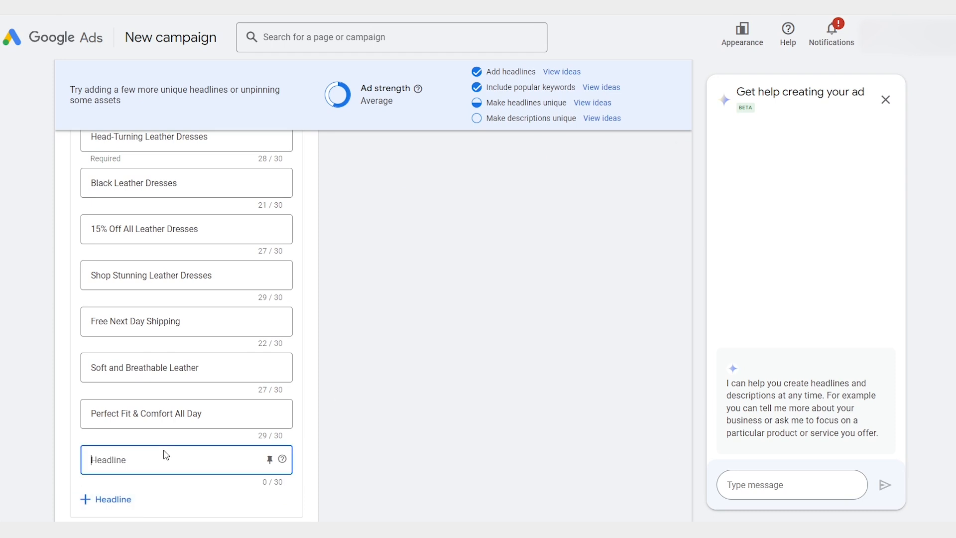
{"action": "type", "text": "Easy Care and Maintenance"}
Step: Add the headlines "Suitable for Any Occasion", "Look & Feel Like a $1M" and "Sale Ends on Aug 31"
{"action": "scroll", "coordinate": [231, 416], "scroll_direction": "down", "scroll_amount": 1}
{"action": "left_click", "coordinate": [113, 429]}
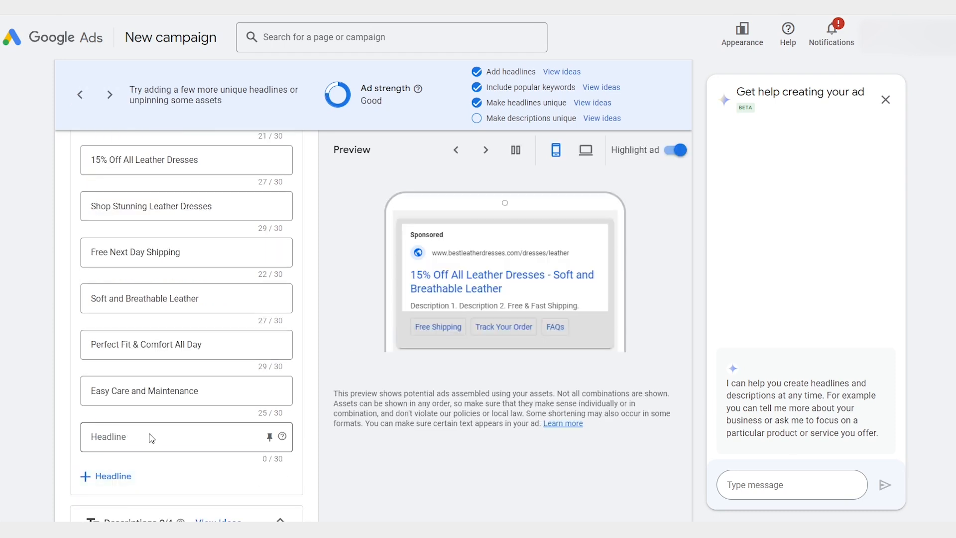
{"action": "type", "text": "Suitable for Any Occasion"}
{"action": "left_click", "coordinate": [109, 476]}
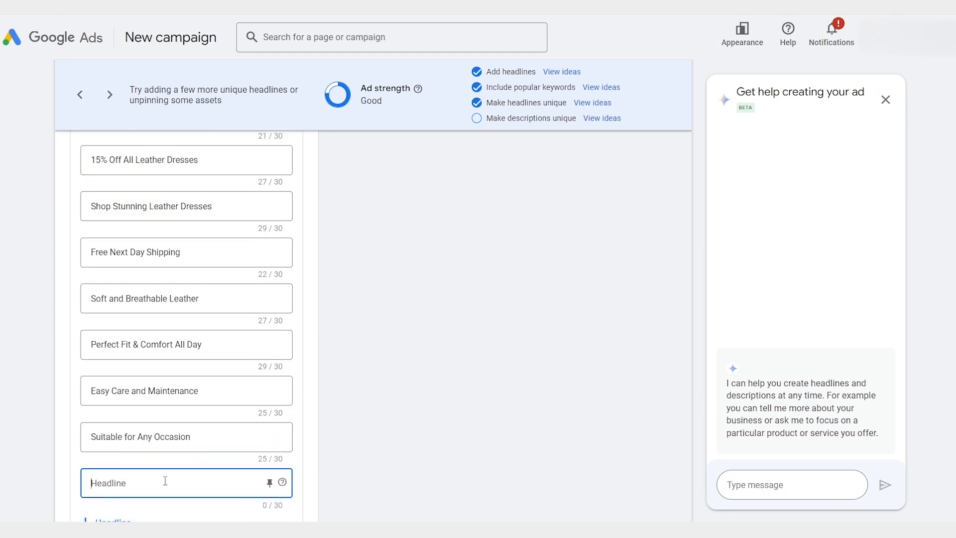
{"action": "type", "text": "Look & Feel Like a $1M"}
{"action": "left_click", "coordinate": [648, 271]}
{"action": "scroll", "coordinate": [245, 301], "scroll_direction": "down", "scroll_amount": 3}
{"action": "left_click", "coordinate": [107, 384]}
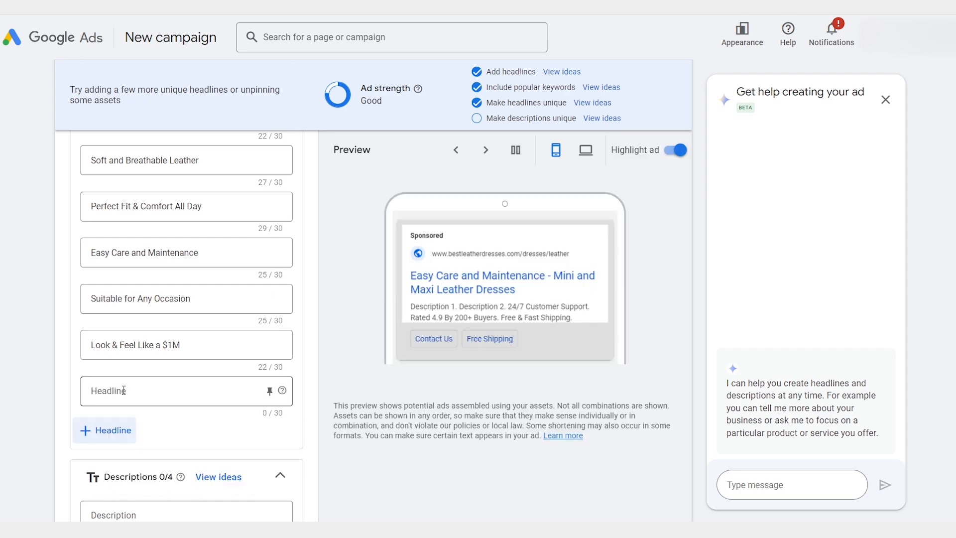
{"action": "type", "text": "Sale Ends on Aug 31"}
Step: Add the last two headlines, "As Seen at Paris Fashion Week" and "Love It or Get Your Money Back"
{"action": "left_click", "coordinate": [480, 347]}
{"action": "scroll", "coordinate": [96, 358], "scroll_direction": "down", "scroll_amount": 1}
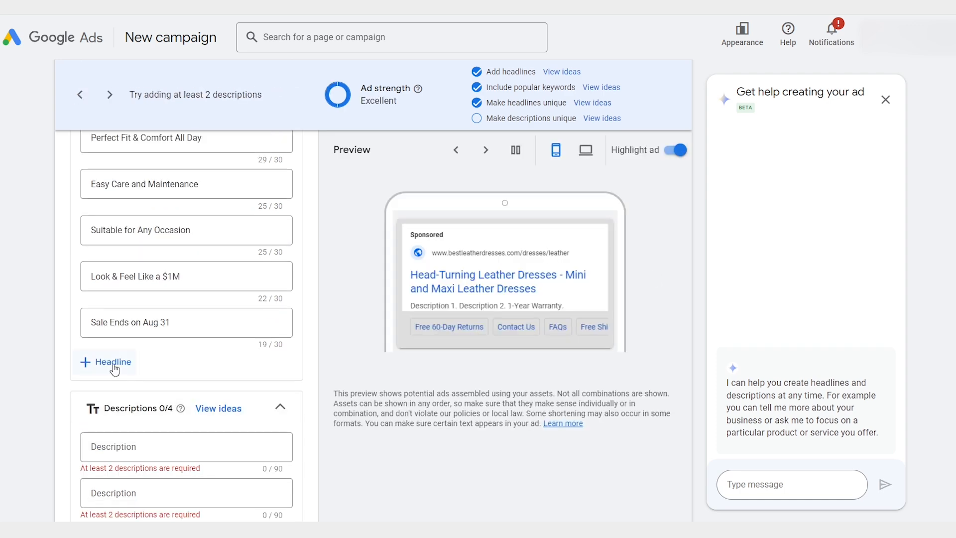
{"action": "left_click", "coordinate": [96, 358]}
{"action": "type", "text": "As Seen at Paris Fashion Week"}
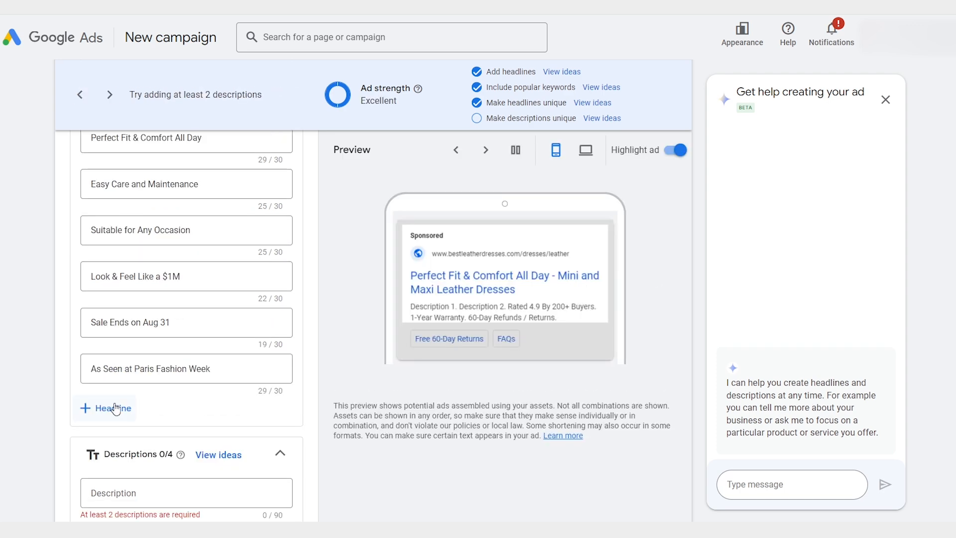
{"action": "left_click", "coordinate": [122, 406]}
{"action": "type", "text": "Love It or Get Your Money Back"}
{"action": "scroll", "coordinate": [181, 387], "scroll_direction": "down", "scroll_amount": 3}
{"action": "left_click", "coordinate": [486, 326]}
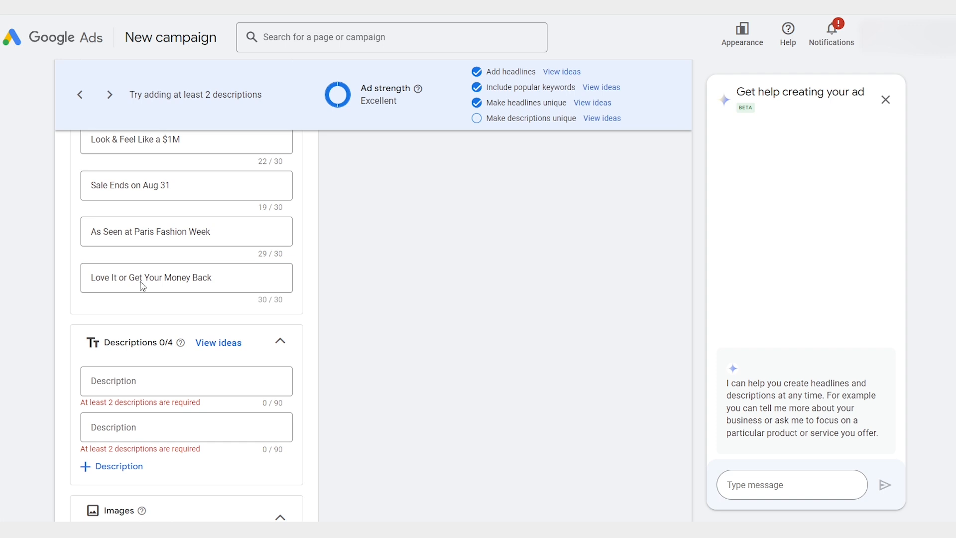
Step: Fill the first description with "Shop stylish, elegant, timeless leather dresses and save up to 15% off." and the second with the text about lasting beauty and quality
{"action": "scroll", "coordinate": [129, 311], "scroll_direction": "down", "scroll_amount": 1}
{"action": "left_click", "coordinate": [130, 311]}
{"action": "type", "text": "Shop stylish, elegant, timeless leather dresses and save up to 15% off."}
{"action": "left_click", "coordinate": [381, 175]}
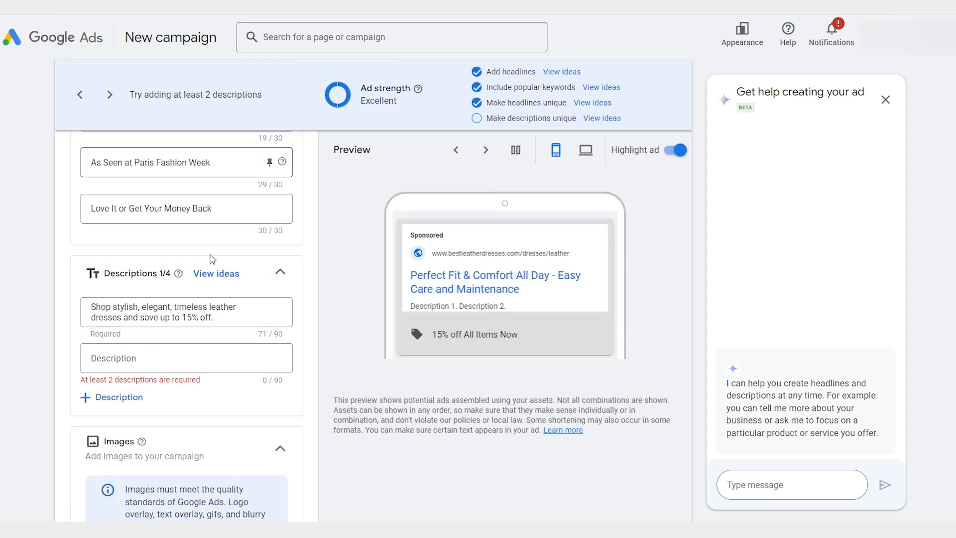
{"action": "left_click", "coordinate": [165, 358]}
{"action": "key", "text": "ctrl+v"}
Step: Add a third description "Leather dresses that fit flawlessly and comfortable. The sale ends soon. Shop now." and a fourth ending "luxurious leather. Get compliments and turn heads."
{"action": "left_click", "coordinate": [140, 397]}
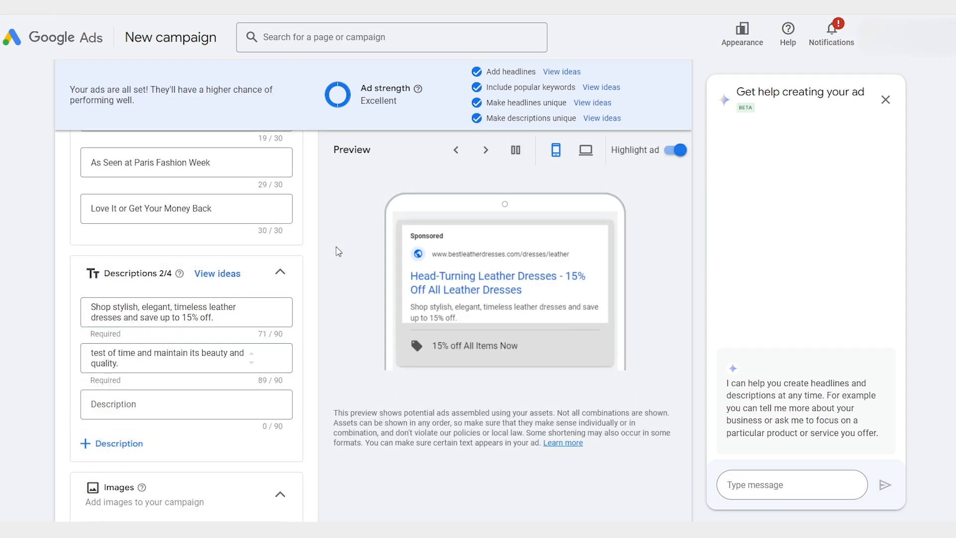
{"action": "type", "text": "Leather dresses that fit flawlessly and comfortable. The sale ends soon. Shop now."}
{"action": "left_click", "coordinate": [347, 396]}
{"action": "left_click", "coordinate": [120, 446]}
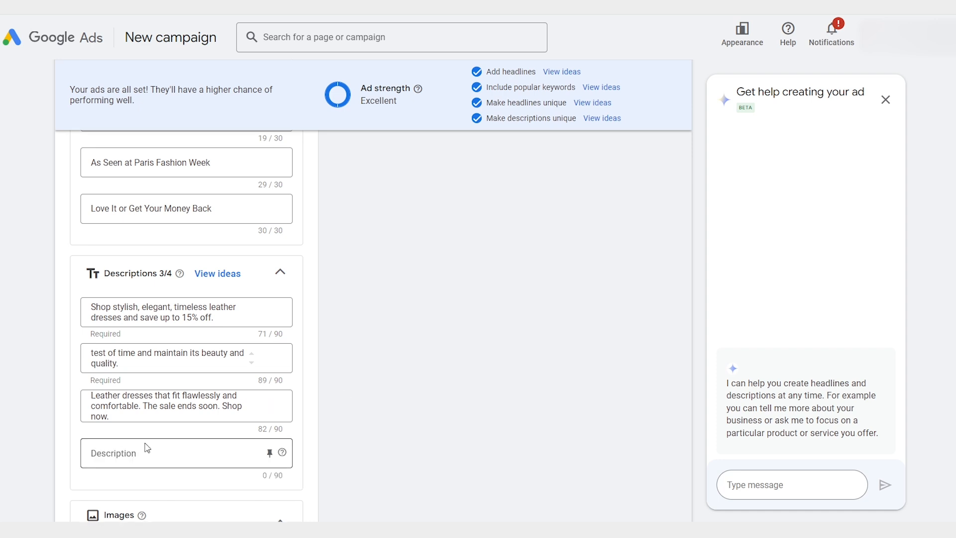
{"action": "key", "text": "ctrl+v"}
{"action": "scroll", "coordinate": [297, 410], "scroll_direction": "down", "scroll_amount": 1}
{"action": "left_click", "coordinate": [319, 417]}
Step: Enter the business name for the ad, leaving the images empty
{"action": "scroll", "coordinate": [319, 417], "scroll_direction": "down", "scroll_amount": 3}
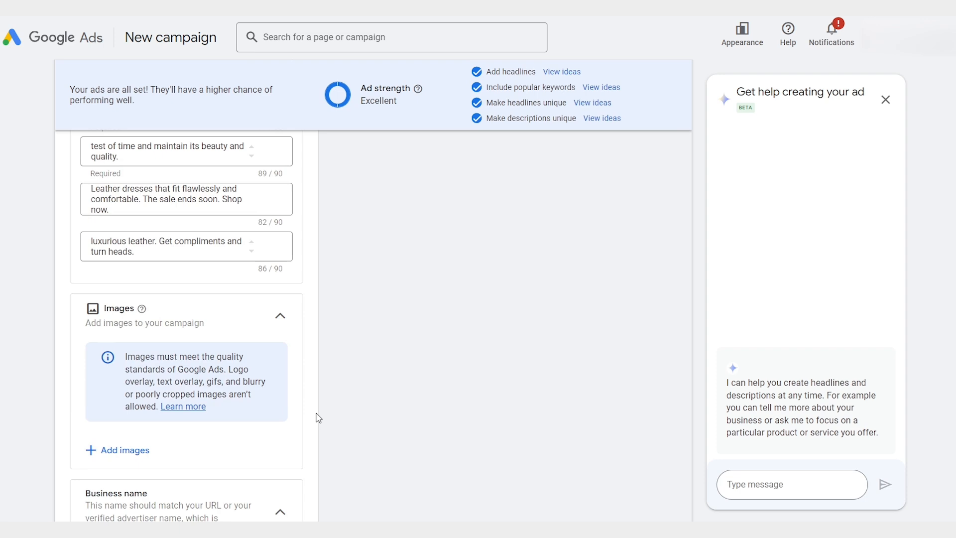
{"action": "scroll", "coordinate": [318, 419], "scroll_direction": "down", "scroll_amount": 4}
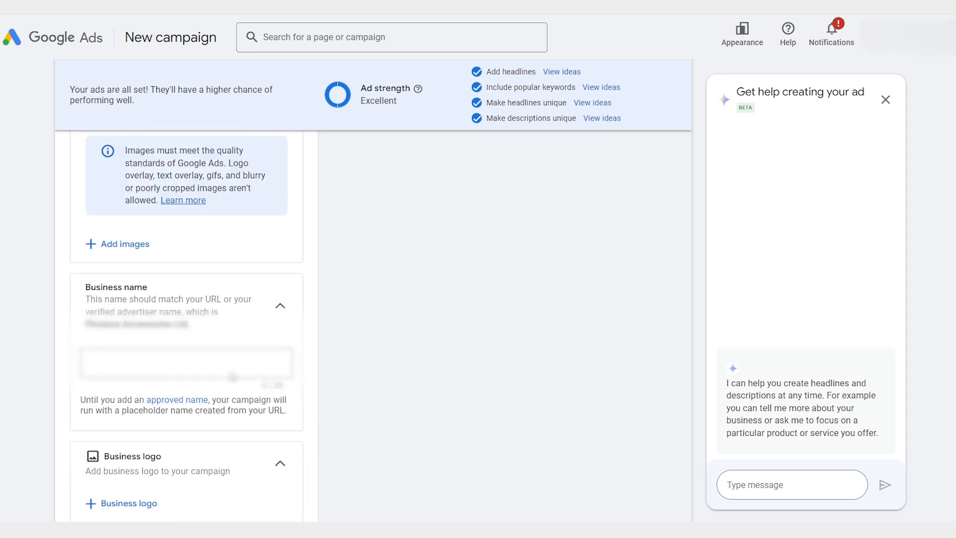
{"action": "left_click", "coordinate": [233, 375]}
{"action": "type", "text": "Best Leather Brands"}
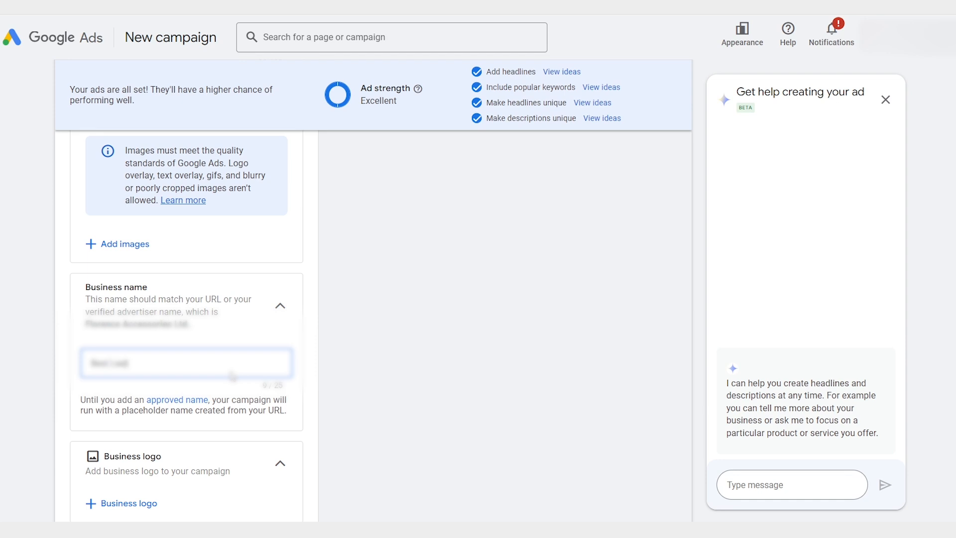
{"action": "type", "text": "r"}
Step: Review the logo and sitelink assets, and expand the additional asset types to examine promotions, prices, calls, callouts, structured snippets, lead forms and apps
{"action": "scroll", "coordinate": [354, 318], "scroll_direction": "down", "scroll_amount": 5}
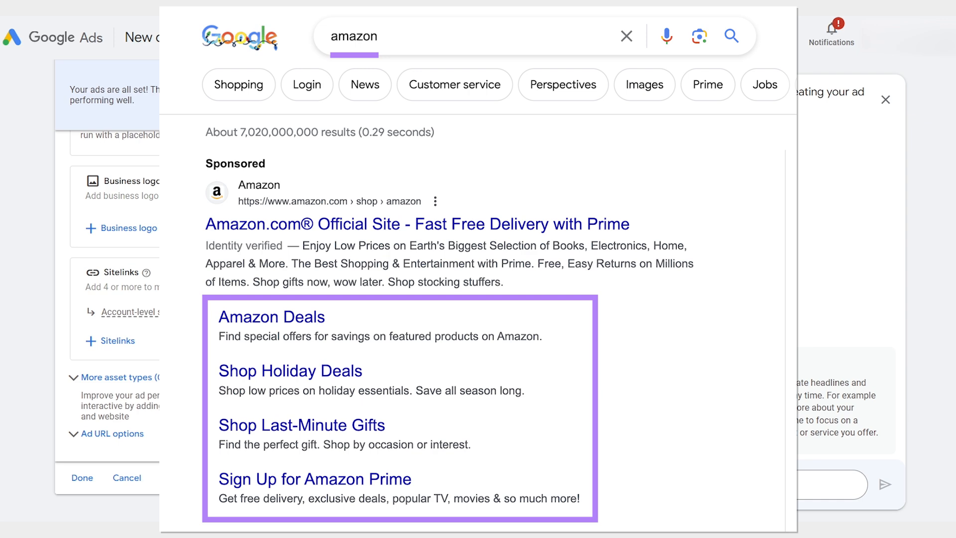
{"action": "scroll", "coordinate": [354, 320], "scroll_direction": "down", "scroll_amount": 2}
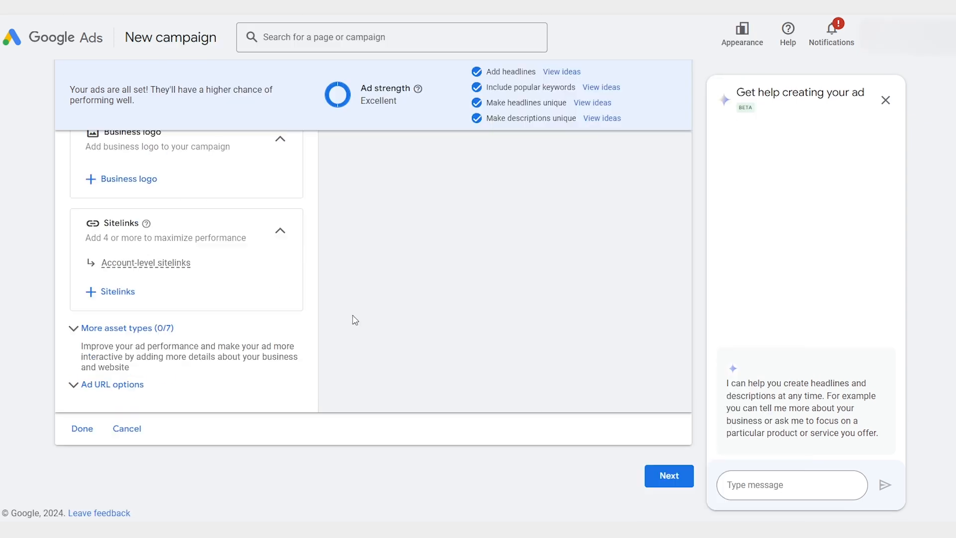
{"action": "left_click", "coordinate": [171, 330]}
{"action": "scroll", "coordinate": [337, 341], "scroll_direction": "down", "scroll_amount": 4}
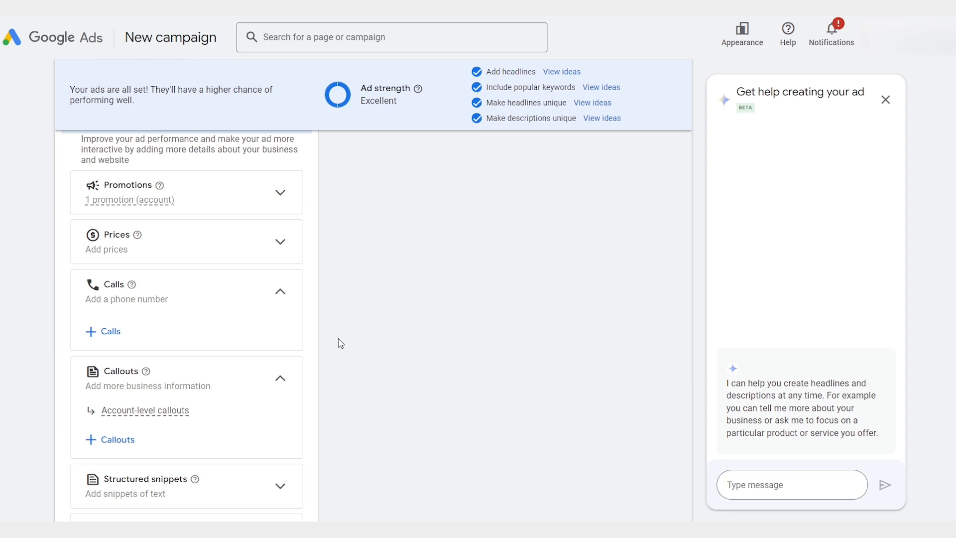
{"action": "scroll", "coordinate": [279, 286], "scroll_direction": "down", "scroll_amount": 3}
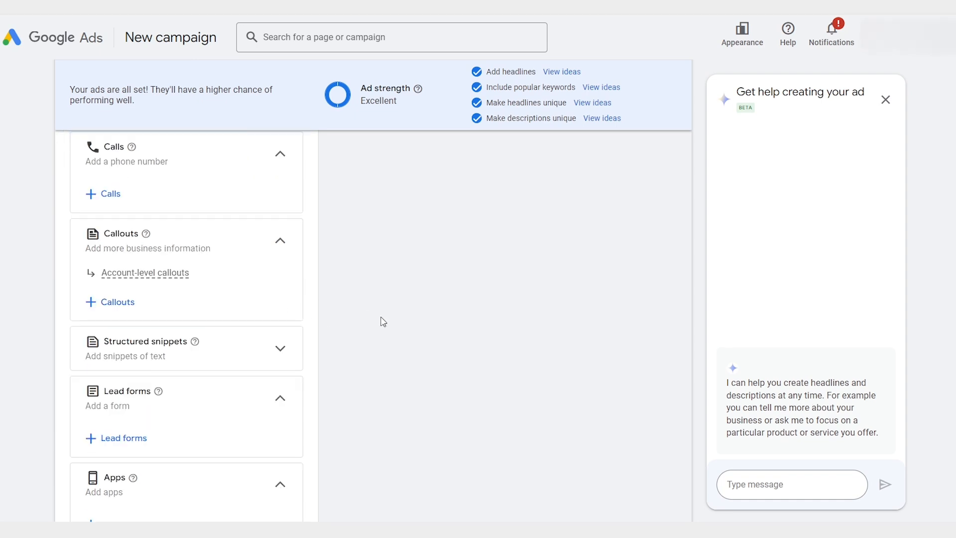
{"action": "scroll", "coordinate": [383, 321], "scroll_direction": "down", "scroll_amount": 2}
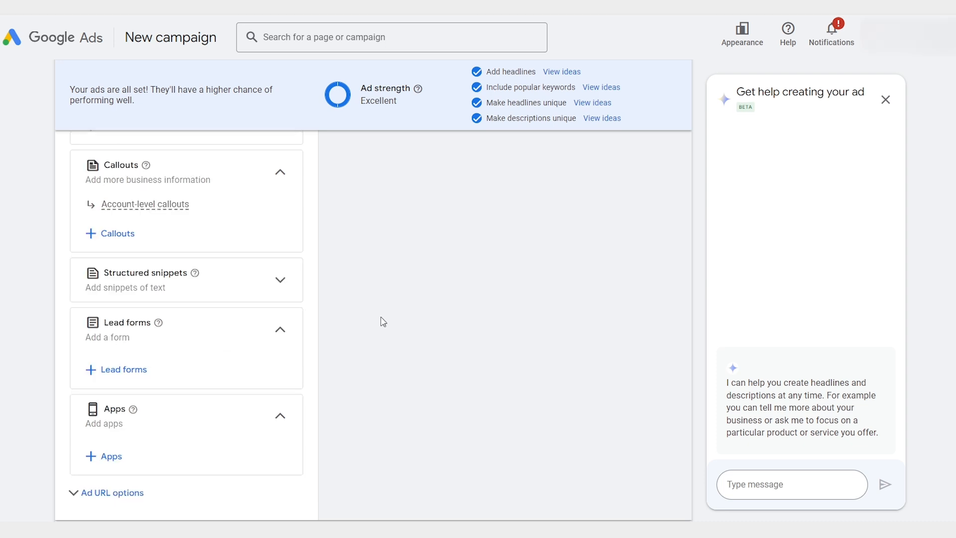
{"action": "scroll", "coordinate": [383, 330], "scroll_direction": "up", "scroll_amount": 4}
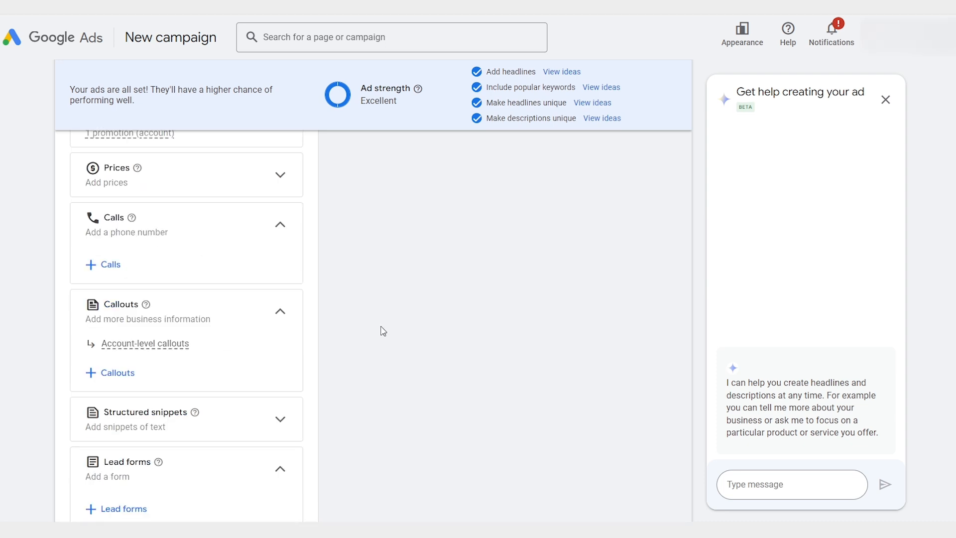
Step: Open the help article on promotion assets and read through its benefits, display and optional settings
{"action": "mouse_move", "coordinate": [163, 192]}
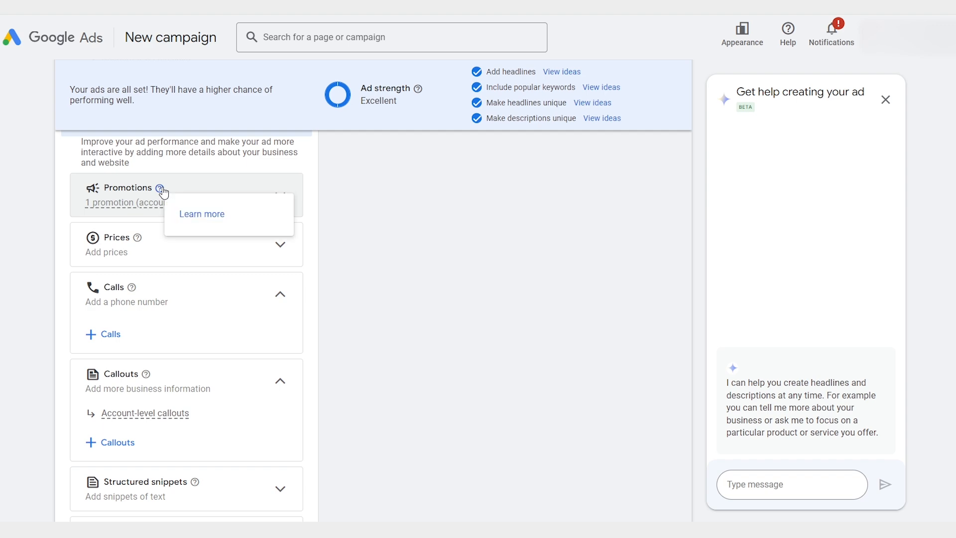
{"action": "left_click", "coordinate": [206, 218]}
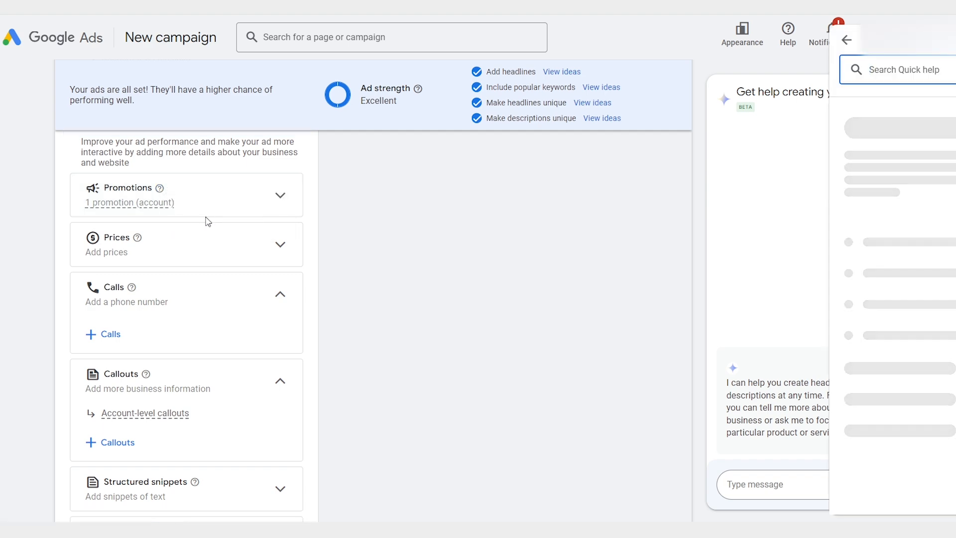
{"action": "scroll", "coordinate": [919, 284], "scroll_direction": "down", "scroll_amount": 1}
{"action": "scroll", "coordinate": [918, 284], "scroll_direction": "down", "scroll_amount": 15}
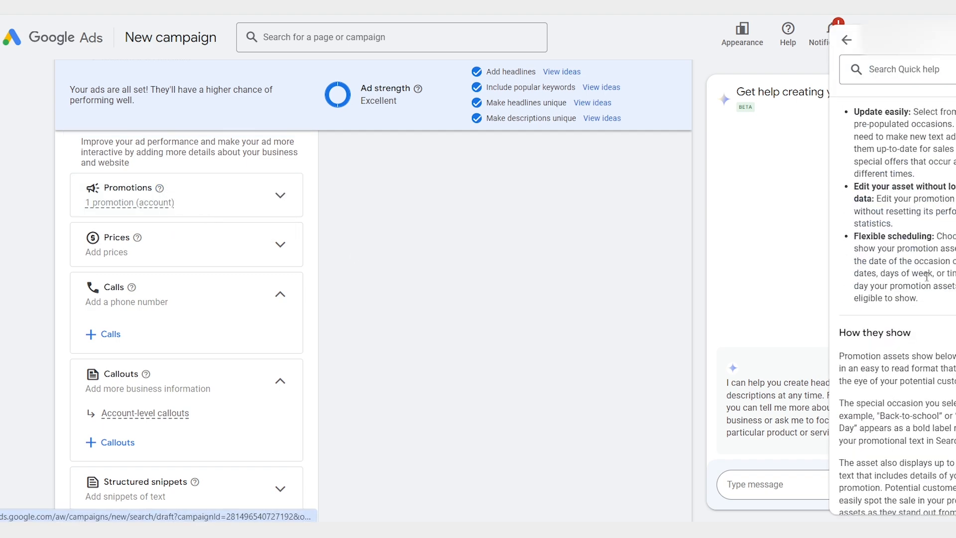
{"action": "scroll", "coordinate": [927, 277], "scroll_direction": "down", "scroll_amount": 20}
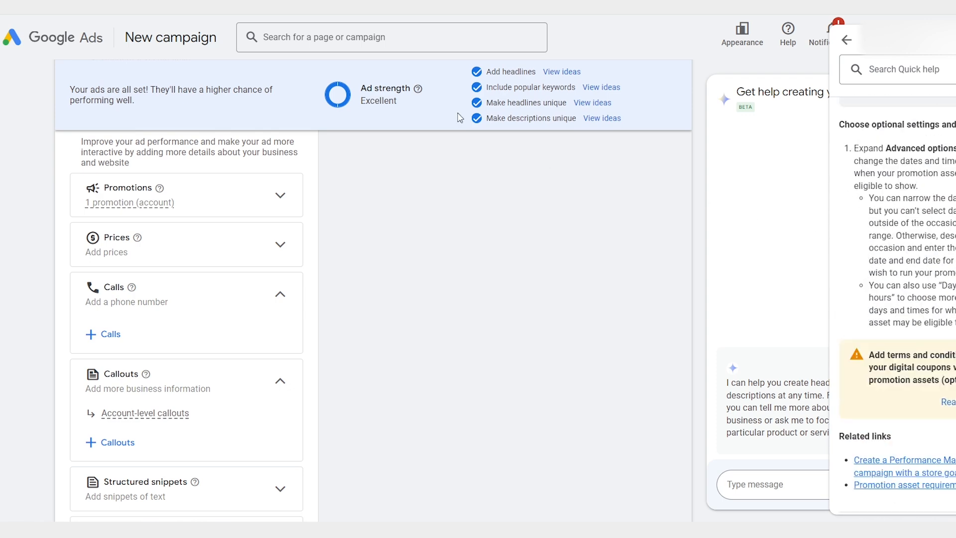
Step: Finish editing the Leather Dresses ad without adding any additional assets
{"action": "scroll", "coordinate": [373, 300], "scroll_direction": "down", "scroll_amount": 6}
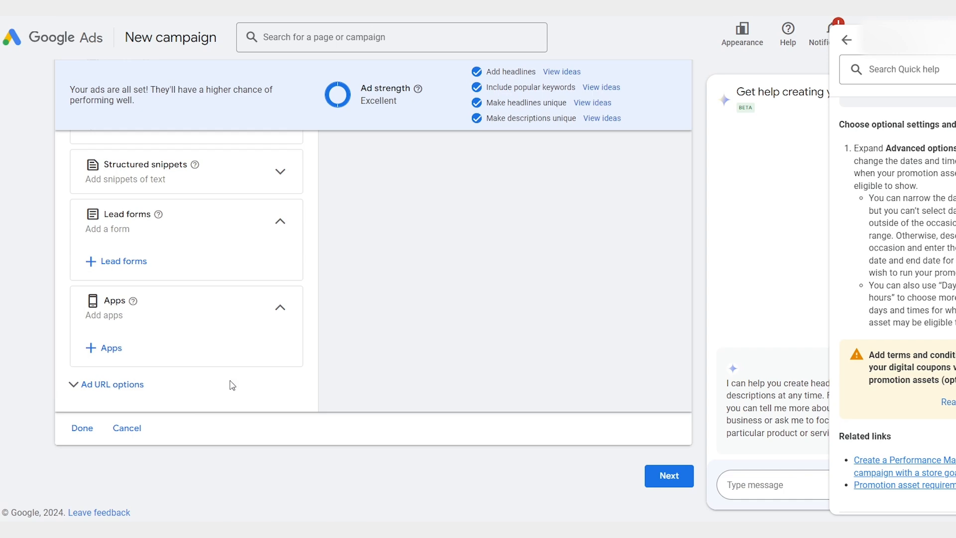
{"action": "left_click", "coordinate": [80, 431]}
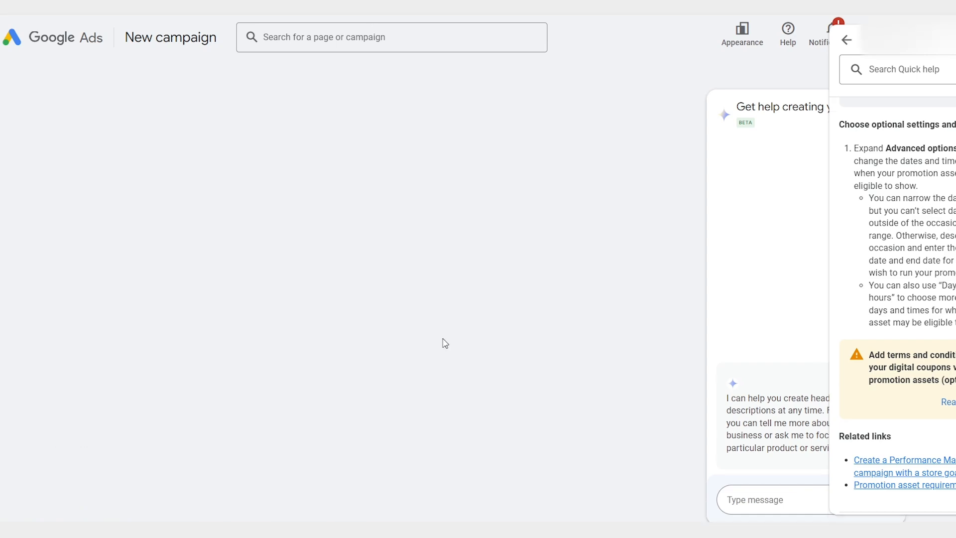
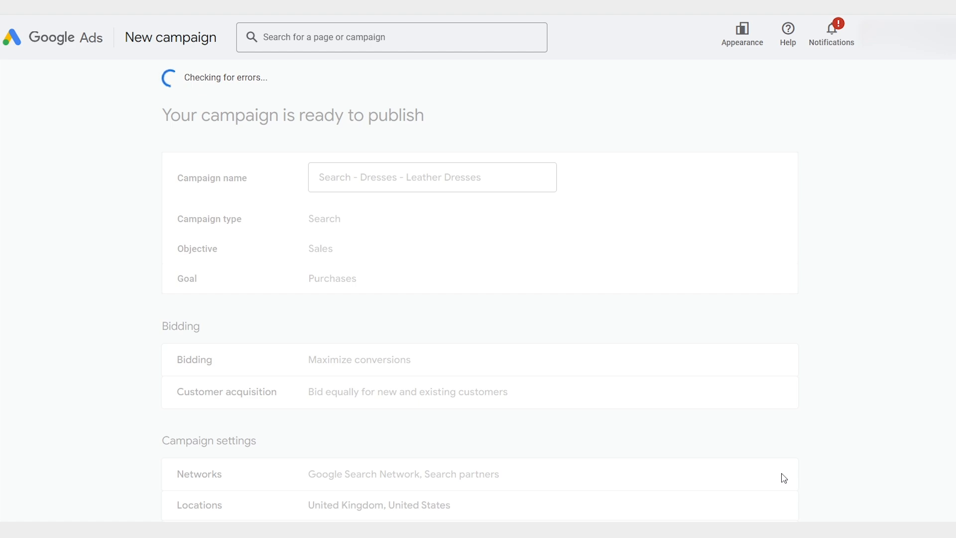
Step: Review the campaign summary, including bidding, settings, keywords, ads and budget, and publish the Search - Dresses - Leather Dresses campaign
{"action": "scroll", "coordinate": [843, 408], "scroll_direction": "down", "scroll_amount": 8}
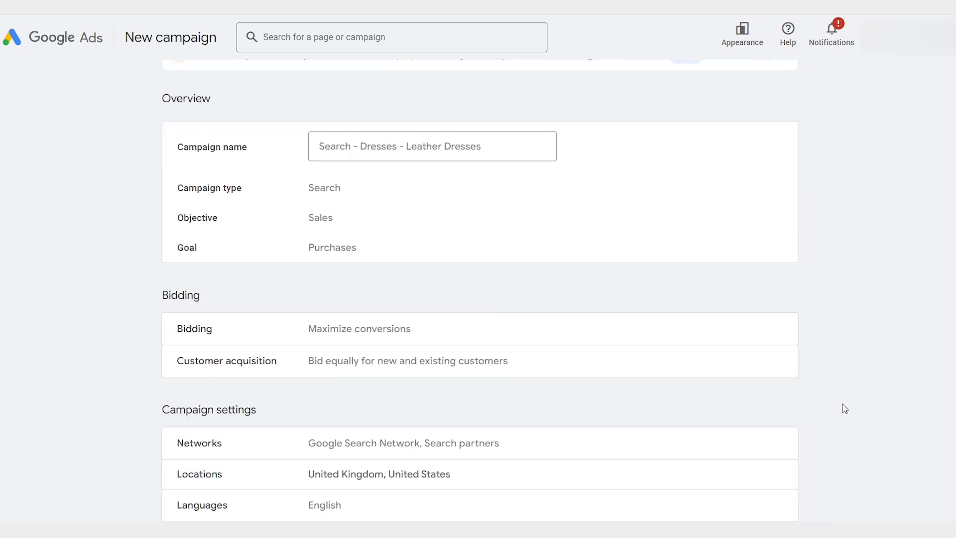
{"action": "scroll", "coordinate": [844, 407], "scroll_direction": "down", "scroll_amount": 2}
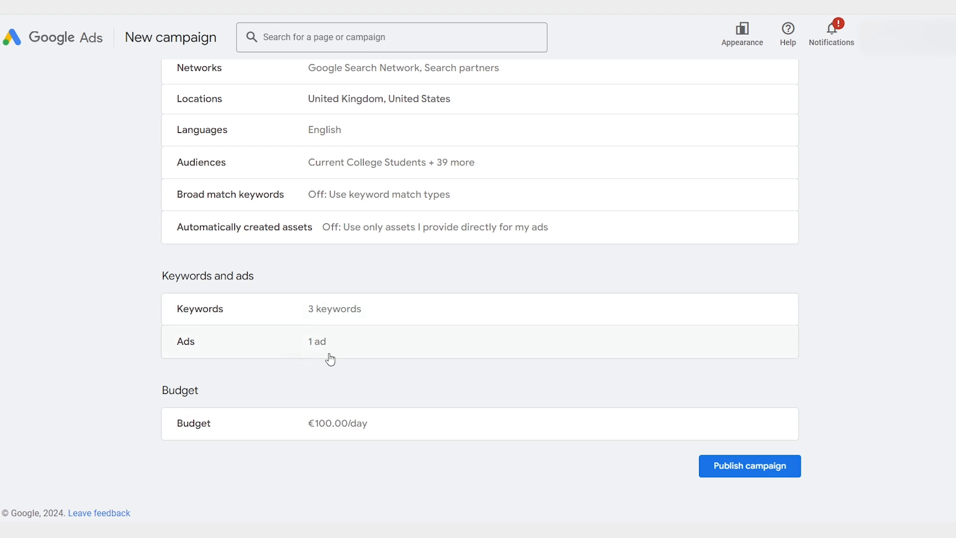
{"action": "left_click", "coordinate": [745, 471]}
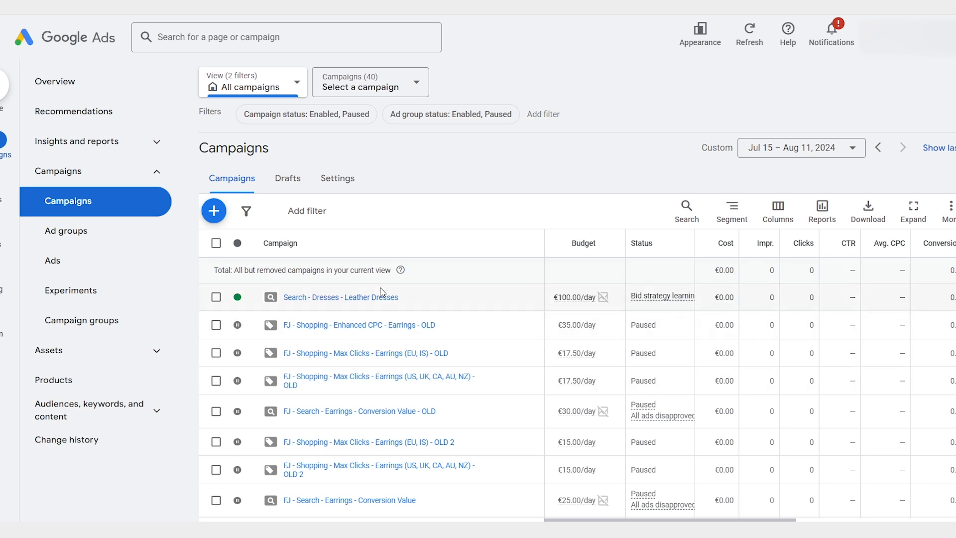
Step: Open the Leather Dresses ad group in the published campaign, check its keywords, and copy its responsive search ad
{"action": "left_click", "coordinate": [354, 297]}
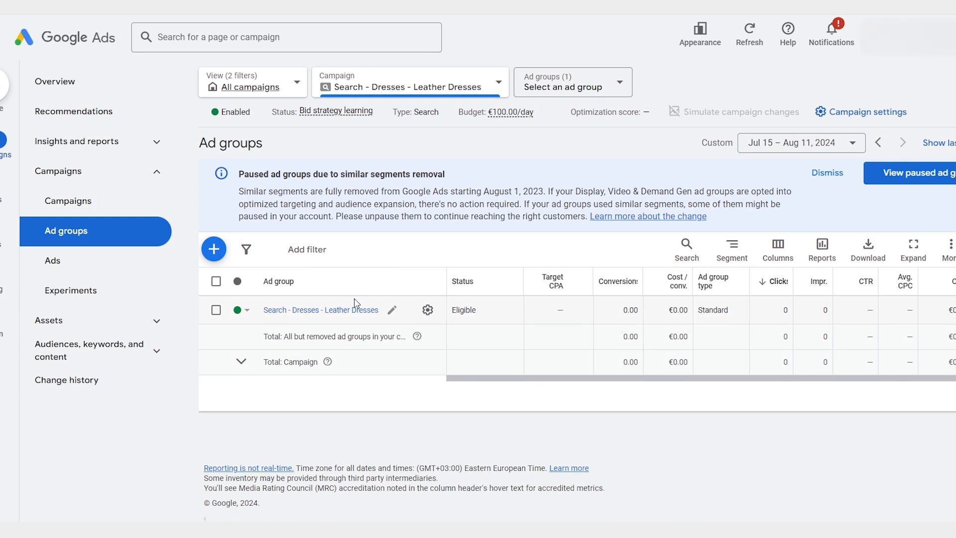
{"action": "left_click", "coordinate": [354, 310]}
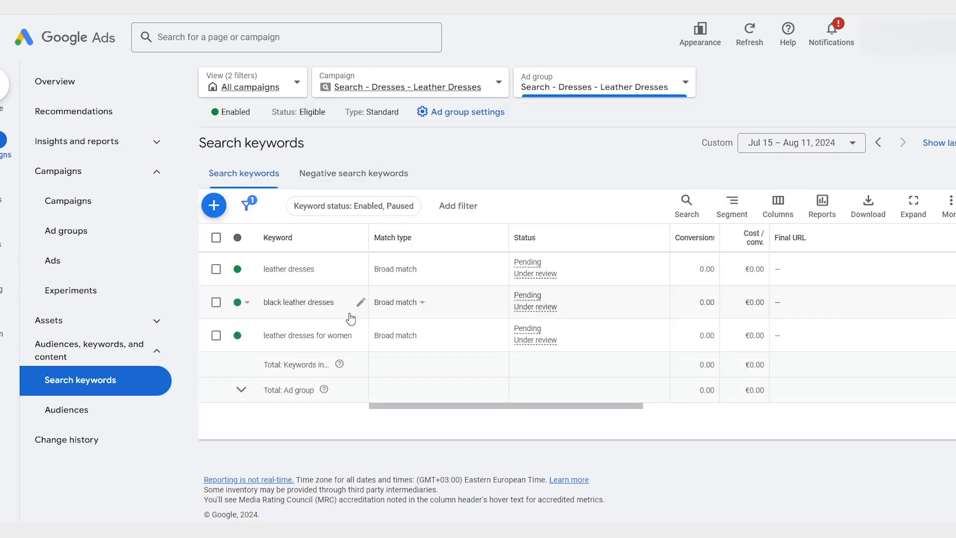
{"action": "left_click", "coordinate": [87, 274]}
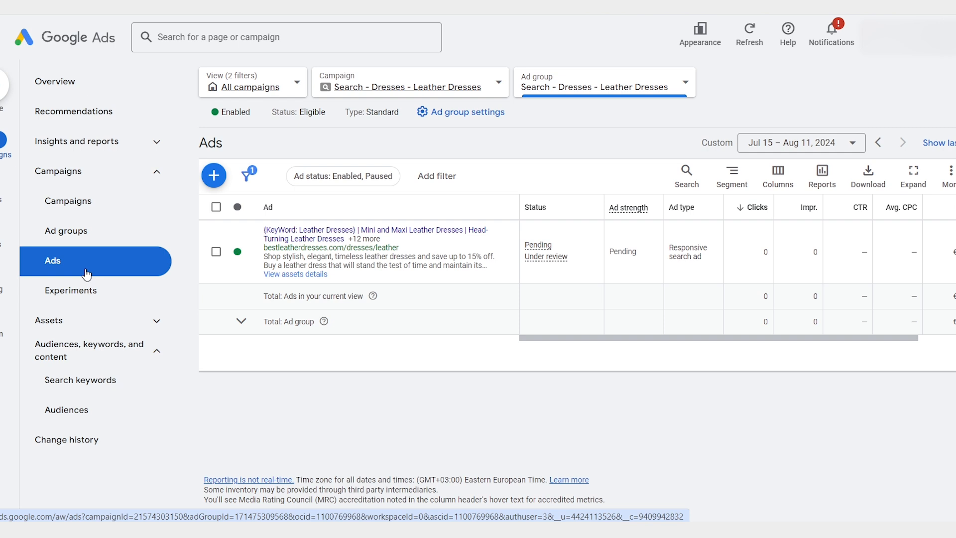
{"action": "left_click", "coordinate": [216, 251]}
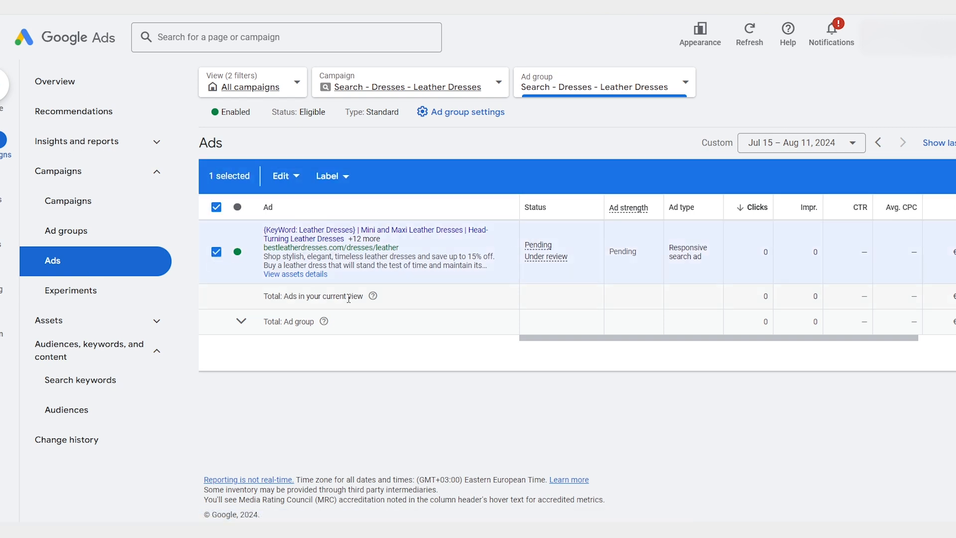
{"action": "left_click", "coordinate": [286, 177]}
{"action": "left_click", "coordinate": [195, 182]}
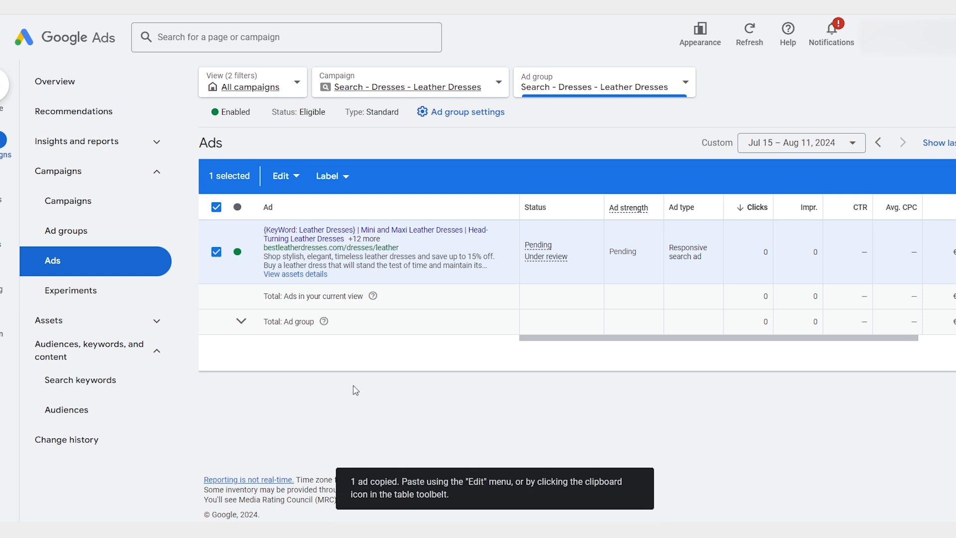
Step: Paste the copied ad into the same ad group, allowing a duplicate of the existing ad, and open the first listed ad for editing
{"action": "left_click", "coordinate": [216, 207]}
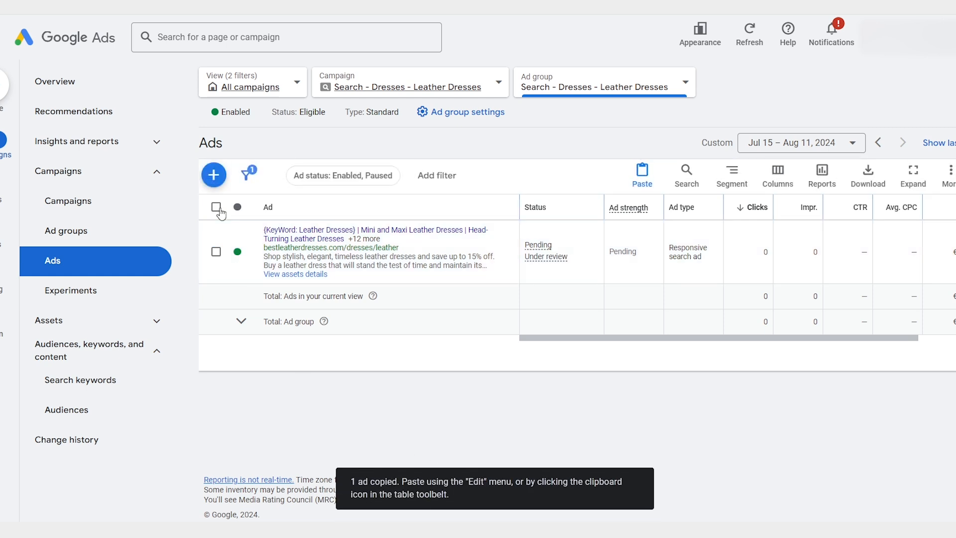
{"action": "left_click", "coordinate": [642, 177]}
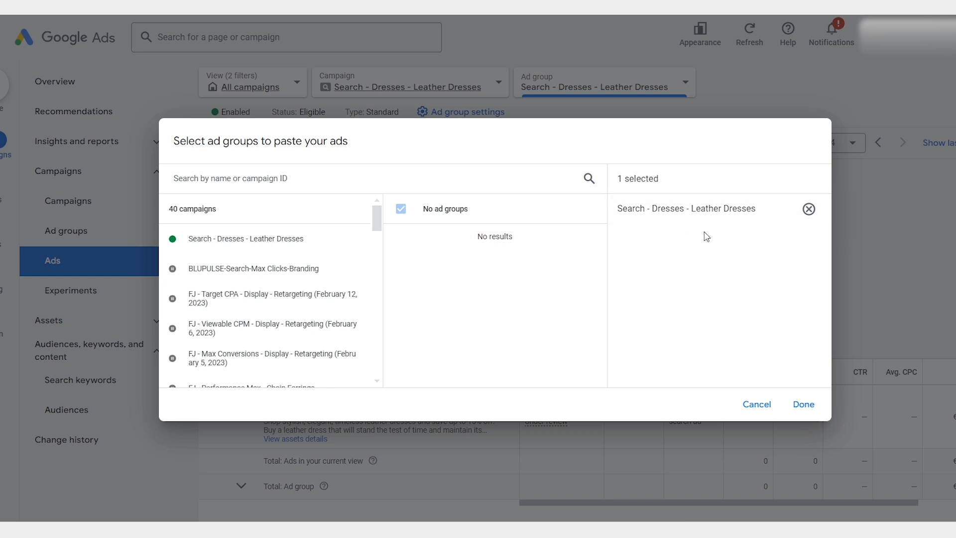
{"action": "left_click", "coordinate": [812, 403]}
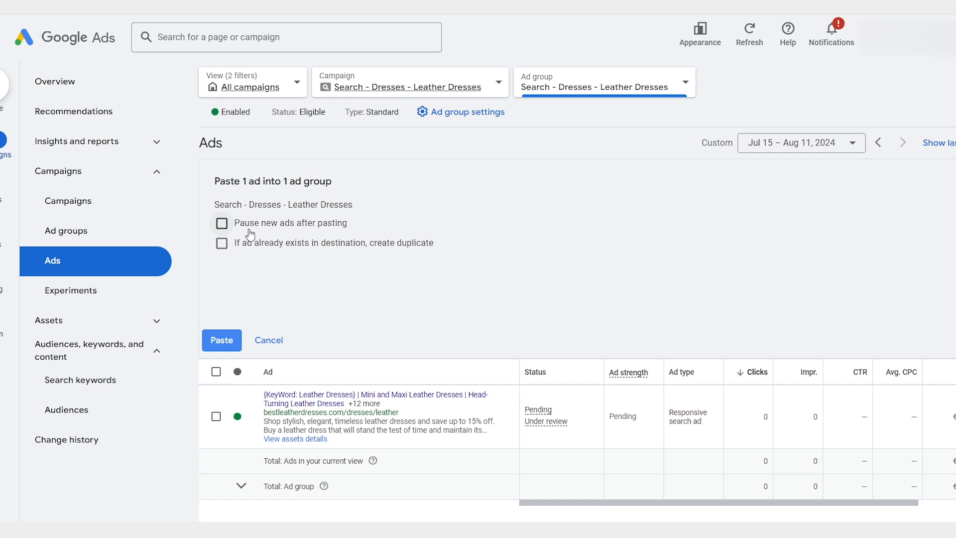
{"action": "left_click", "coordinate": [389, 247]}
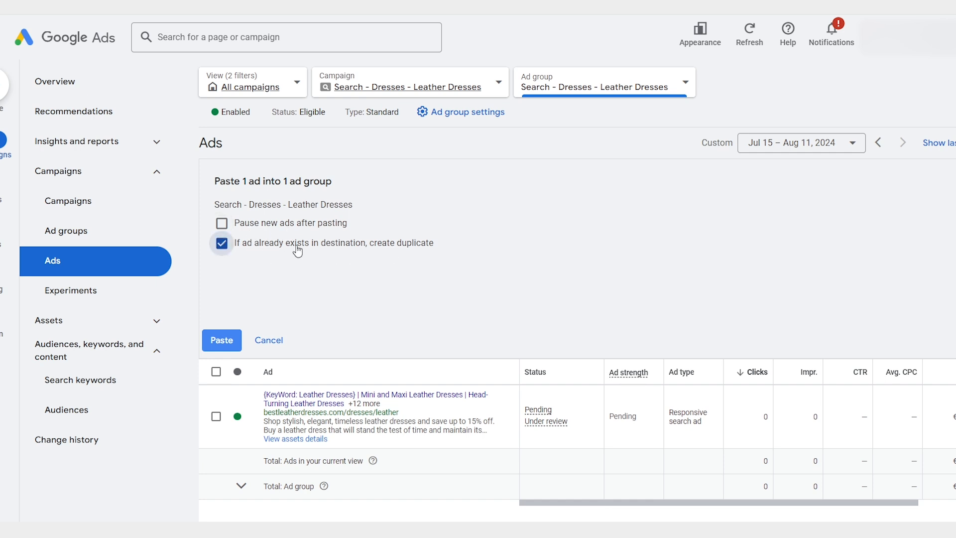
{"action": "left_click", "coordinate": [221, 339]}
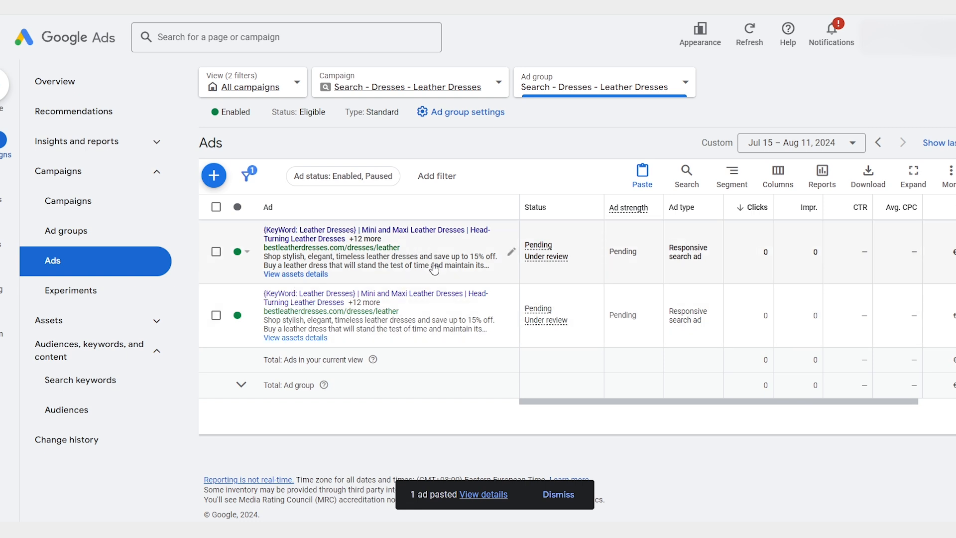
{"action": "left_click", "coordinate": [512, 254]}
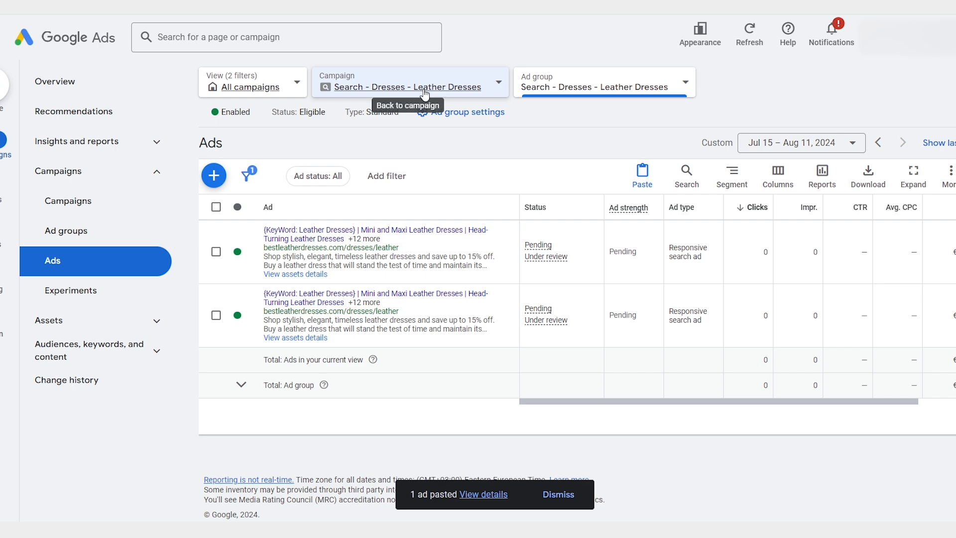
Step: Go back to the campaign's ad groups and copy the Search - Dresses - Leather Dresses ad group
{"action": "left_click", "coordinate": [425, 89]}
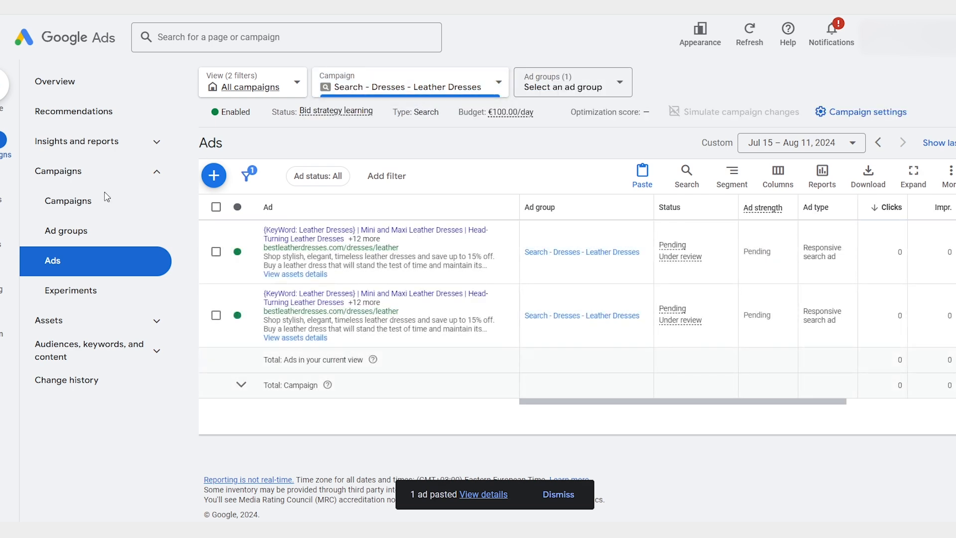
{"action": "left_click", "coordinate": [86, 231]}
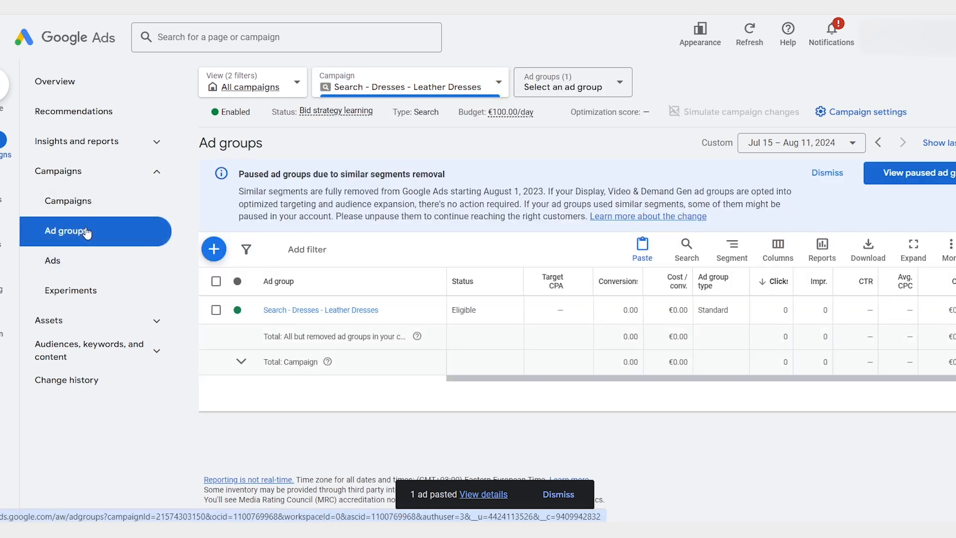
{"action": "left_click", "coordinate": [216, 310]}
{"action": "left_click", "coordinate": [282, 249]}
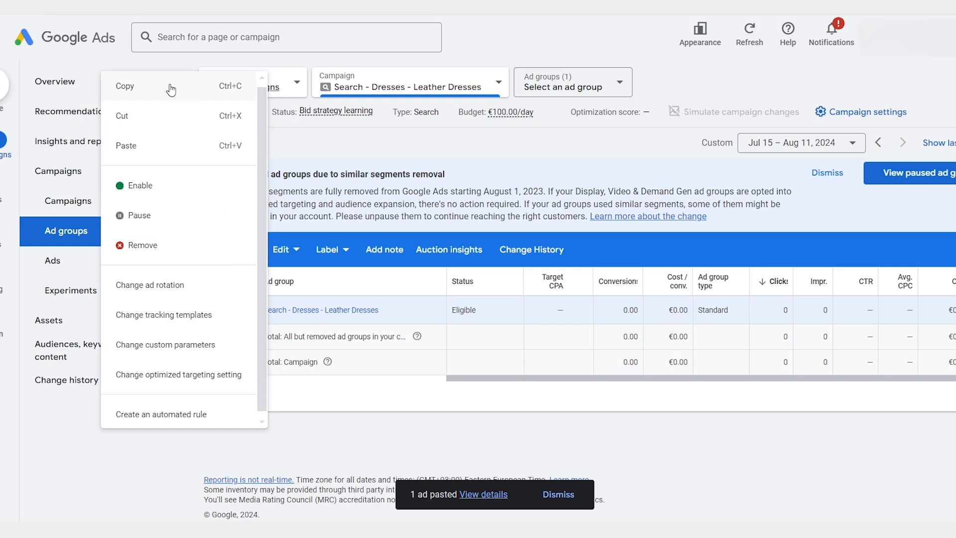
{"action": "left_click", "coordinate": [172, 89]}
Step: Paste the copied ad group into the Search - Dresses - Leather Dresses campaign without pausing it
{"action": "left_click", "coordinate": [216, 309]}
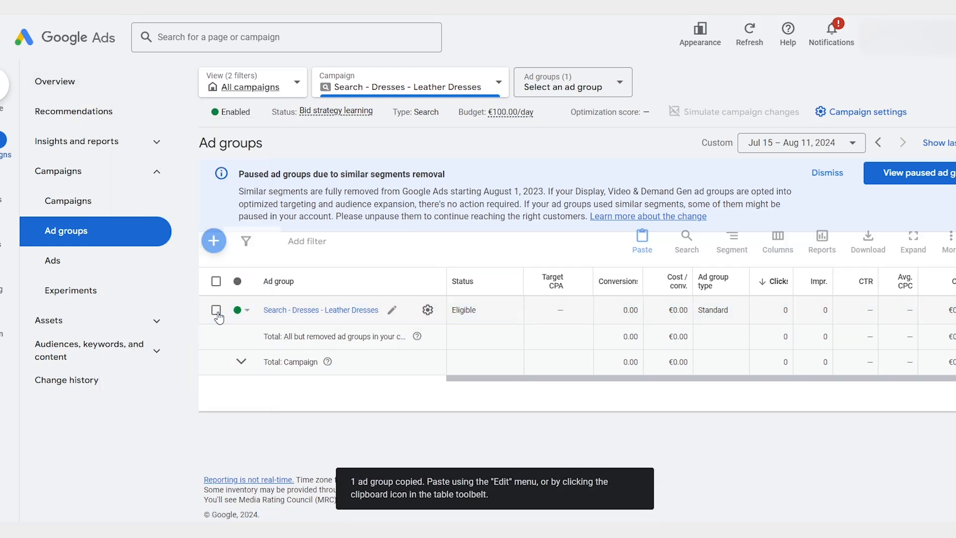
{"action": "left_click", "coordinate": [642, 248]}
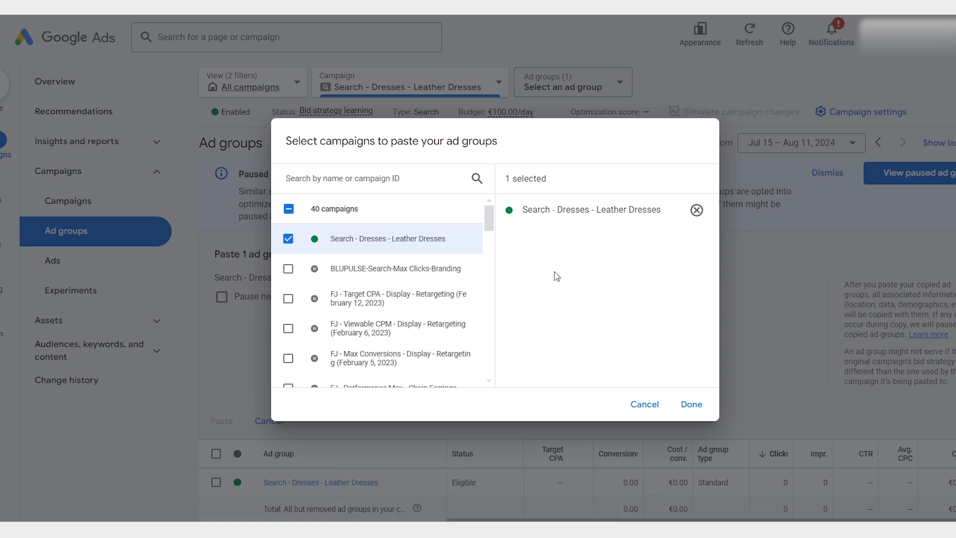
{"action": "left_click", "coordinate": [697, 405]}
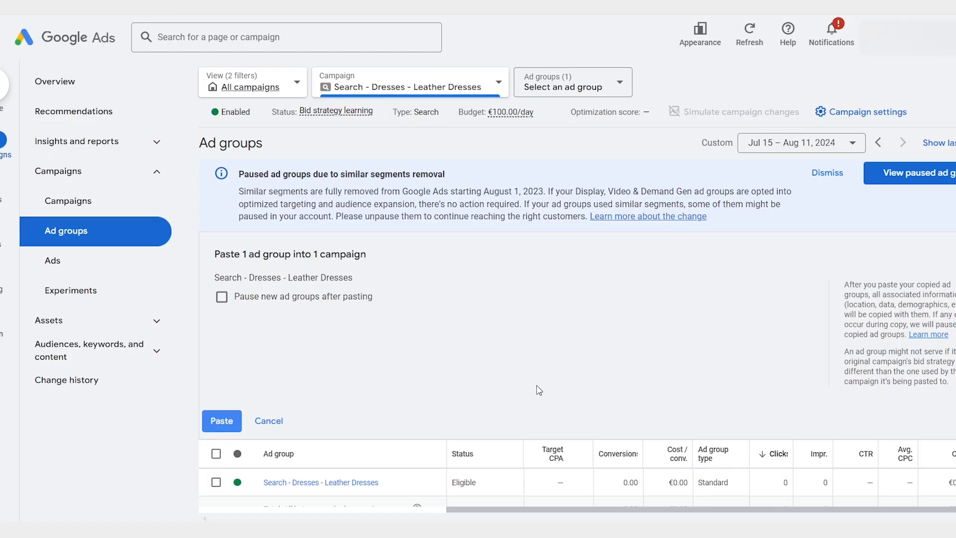
{"action": "left_click", "coordinate": [218, 424]}
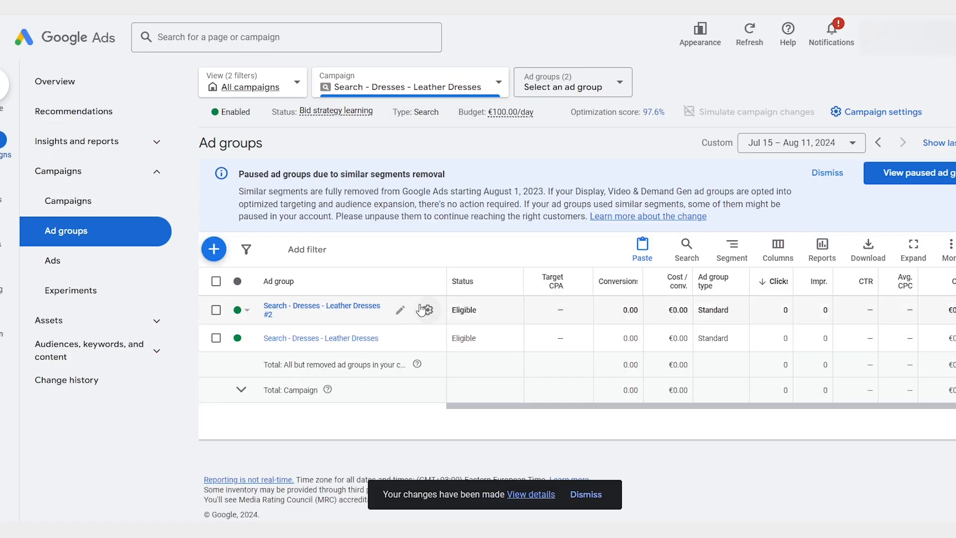
Step: Rename the duplicated ad group as Search - Dresses - Mini Leather Dresses
{"action": "left_click", "coordinate": [400, 309]}
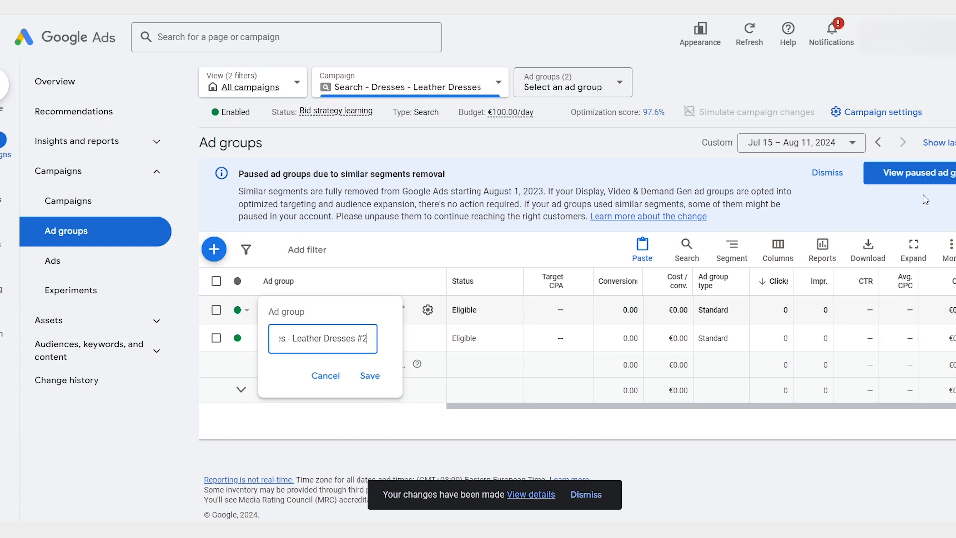
{"action": "type", "text": "Mini"}
{"action": "key", "text": "End"}
{"action": "key", "text": "BackSpace"}
{"action": "key", "text": "BackSpace"}
{"action": "key", "text": "BackSpace"}
{"action": "left_click", "coordinate": [372, 378]}
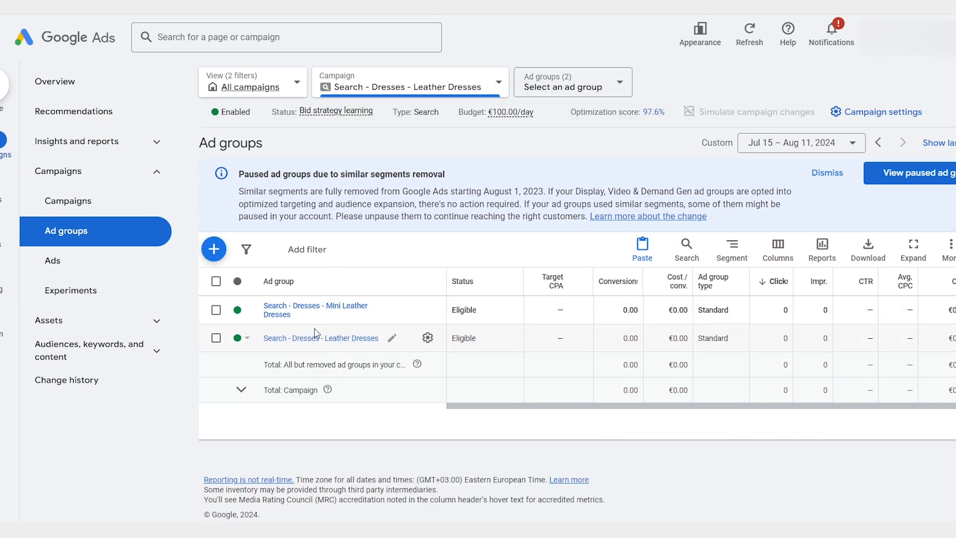
Step: Open the Mini Leather Dresses ad group and view its search keywords and ads
{"action": "left_click", "coordinate": [307, 311]}
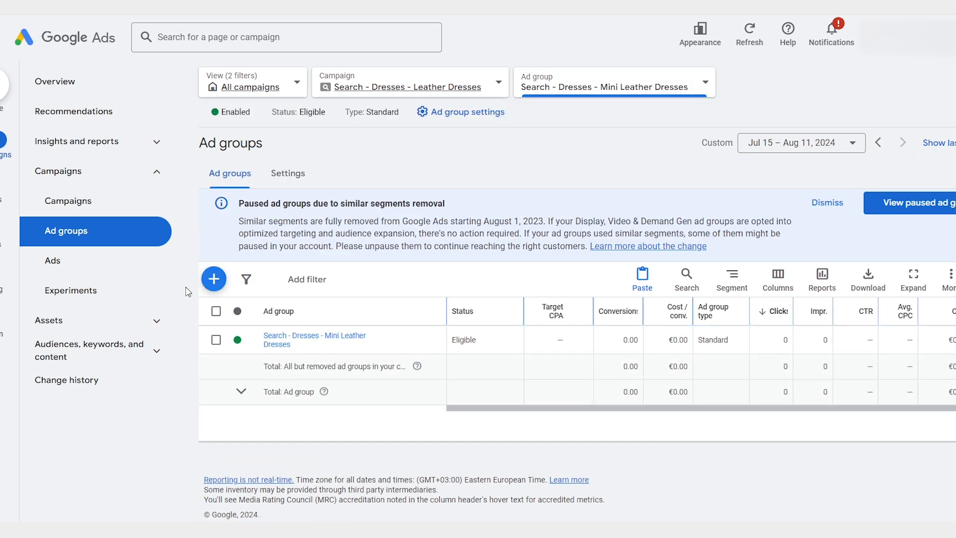
{"action": "left_click", "coordinate": [156, 353]}
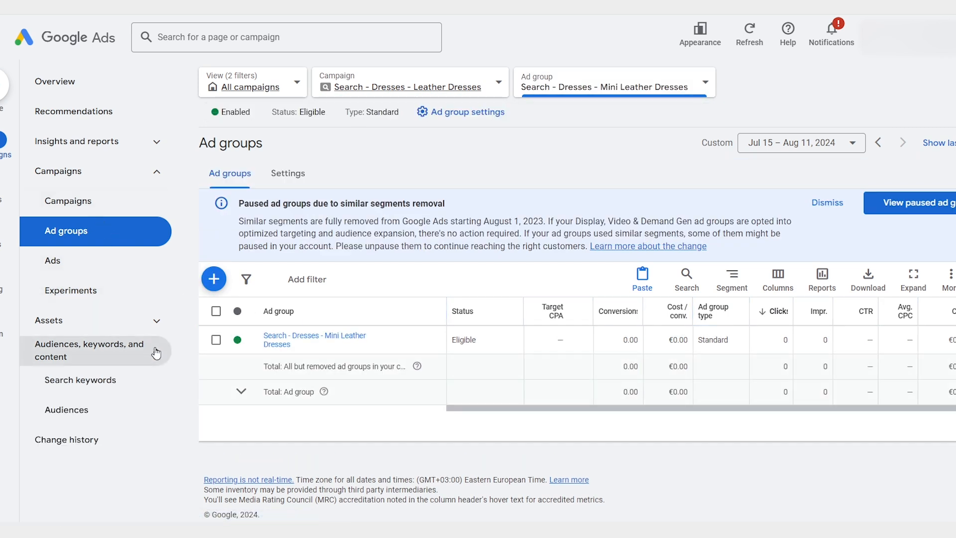
{"action": "left_click", "coordinate": [138, 386]}
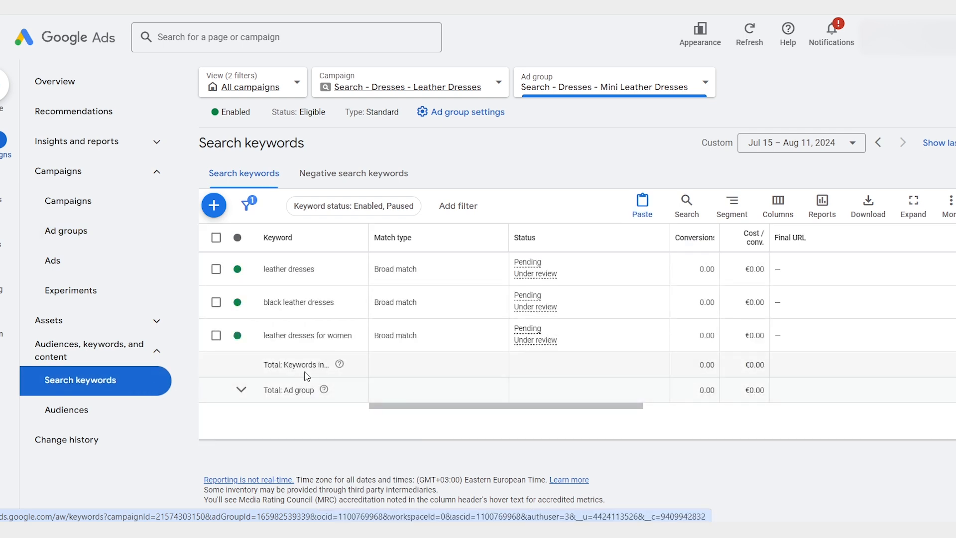
{"action": "left_click", "coordinate": [94, 264]}
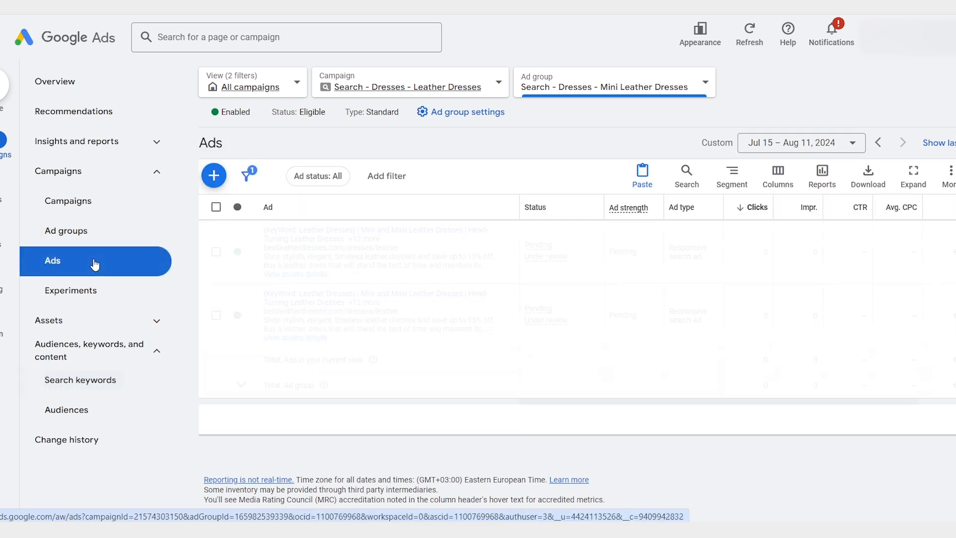